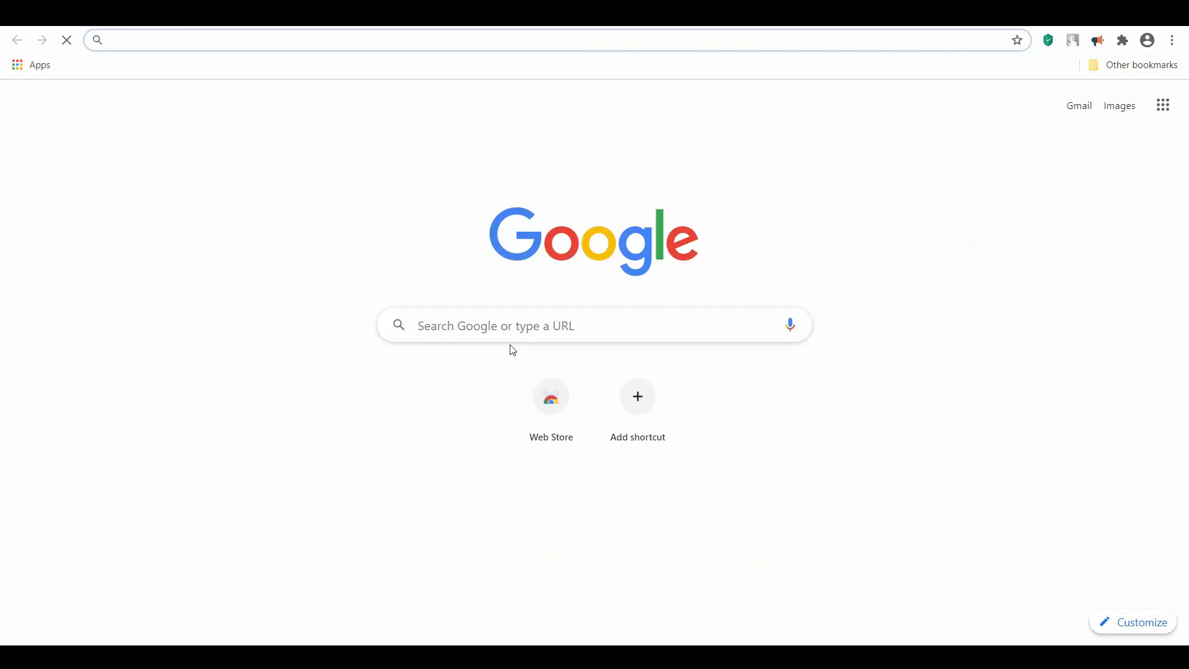
- Search Google Images for 'human figure walking to the left' and preview the SeekPNG silhouettes image
{"action": "left_click", "coordinate": [520, 332]}
{"action": "type", "text": "hu"}
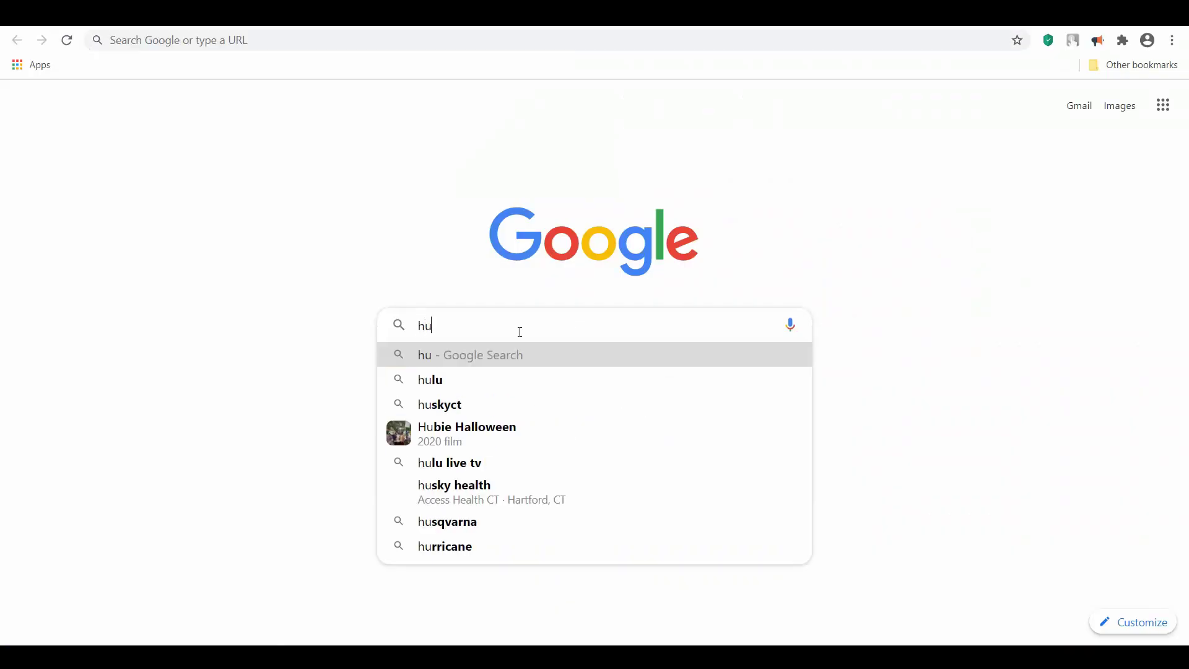
{"action": "type", "text": "man figure w"}
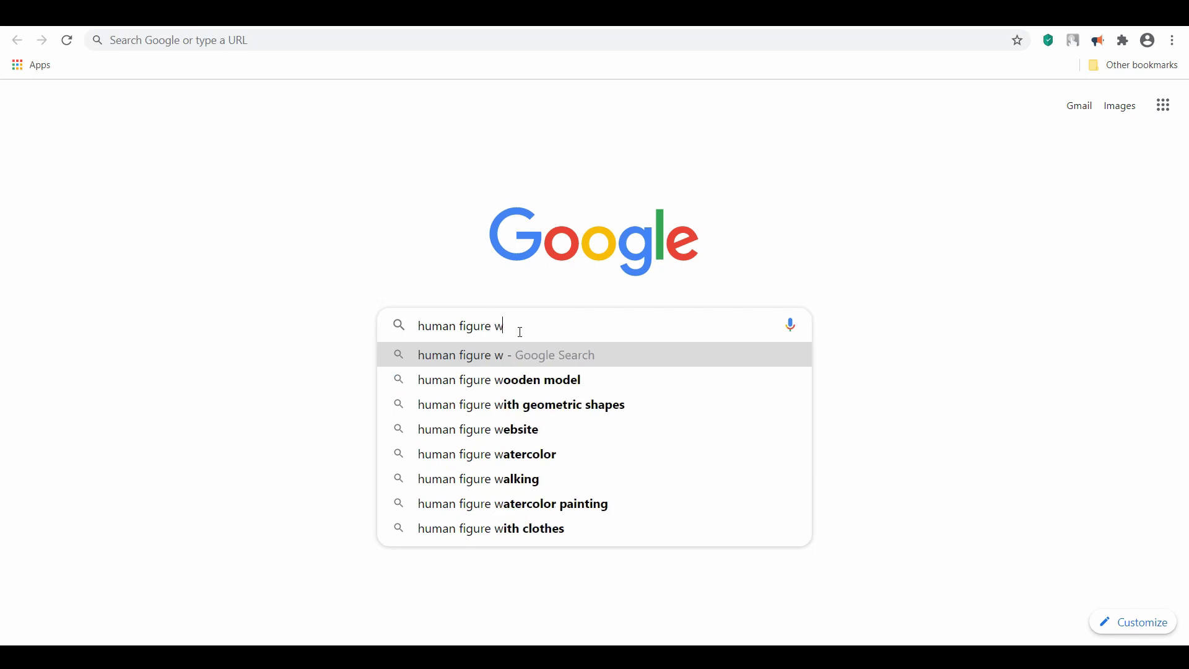
{"action": "type", "text": "alking to the left"}
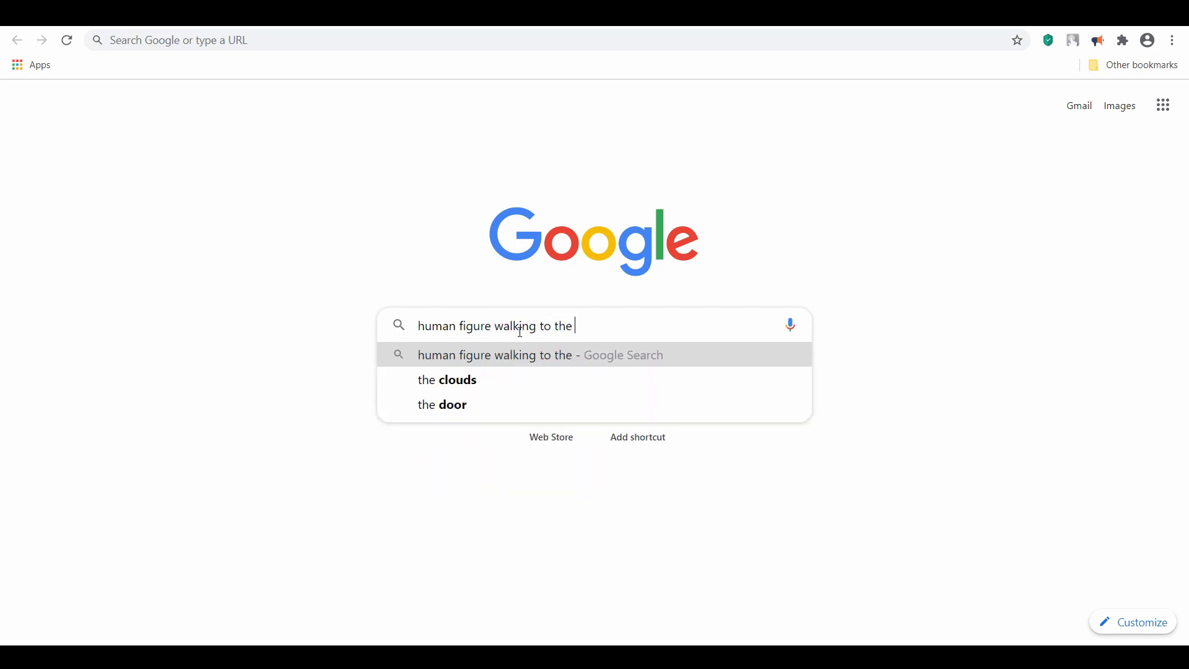
{"action": "key", "text": "Return"}
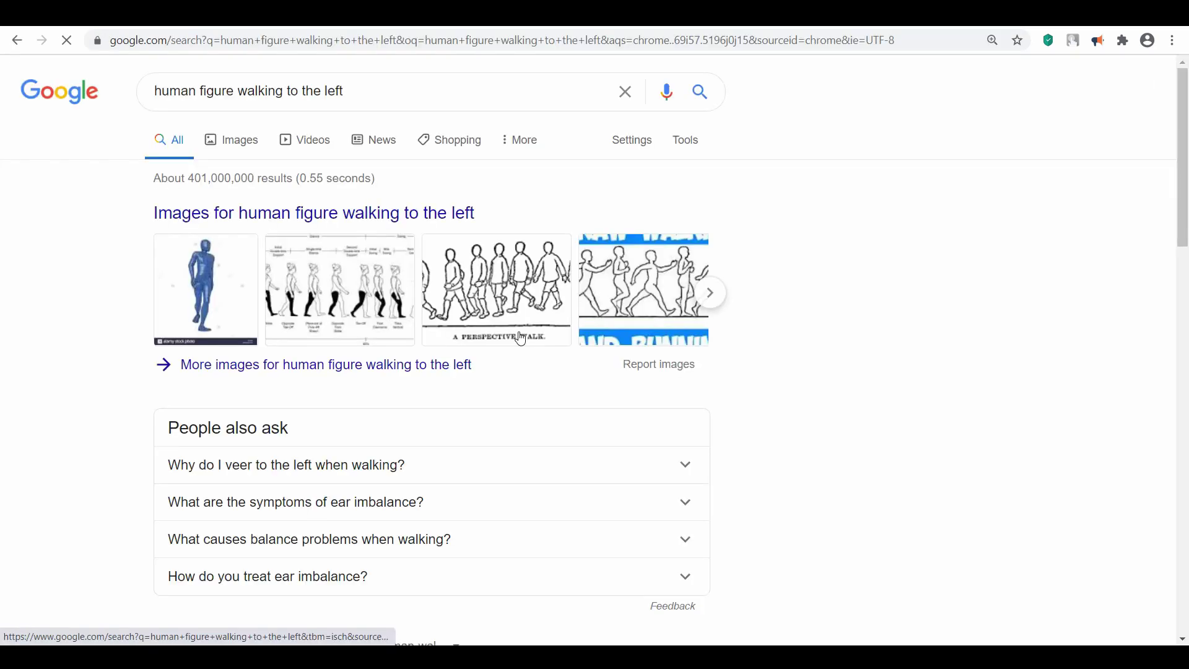
{"action": "left_click", "coordinate": [241, 149]}
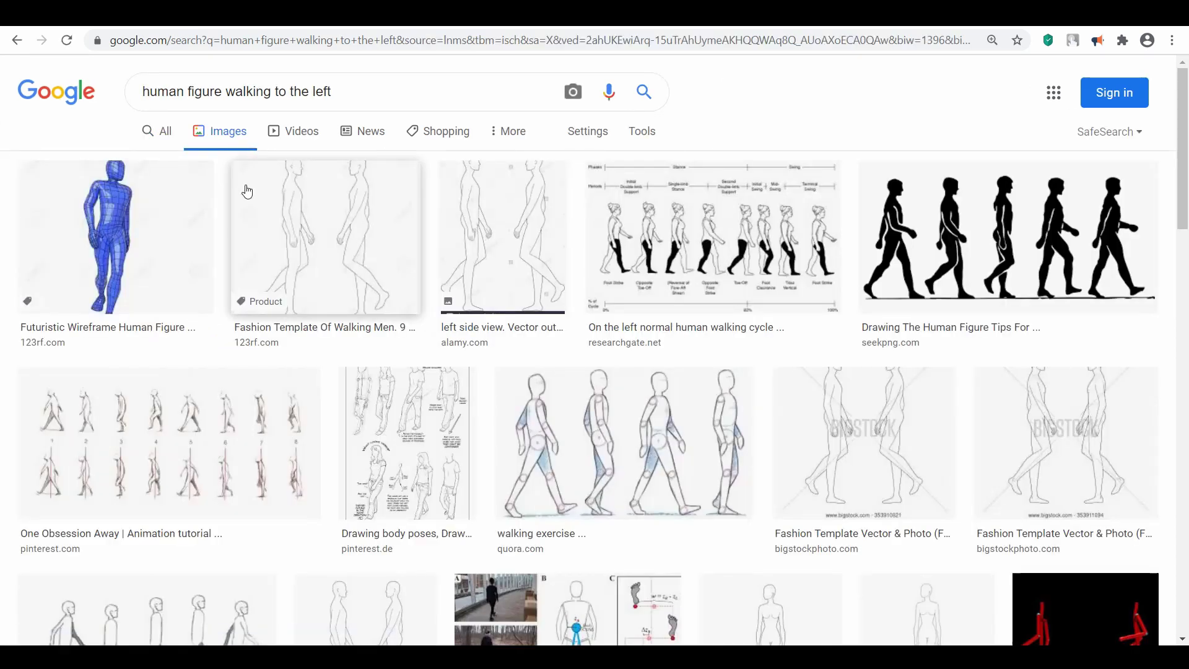
{"action": "left_click", "coordinate": [974, 260]}
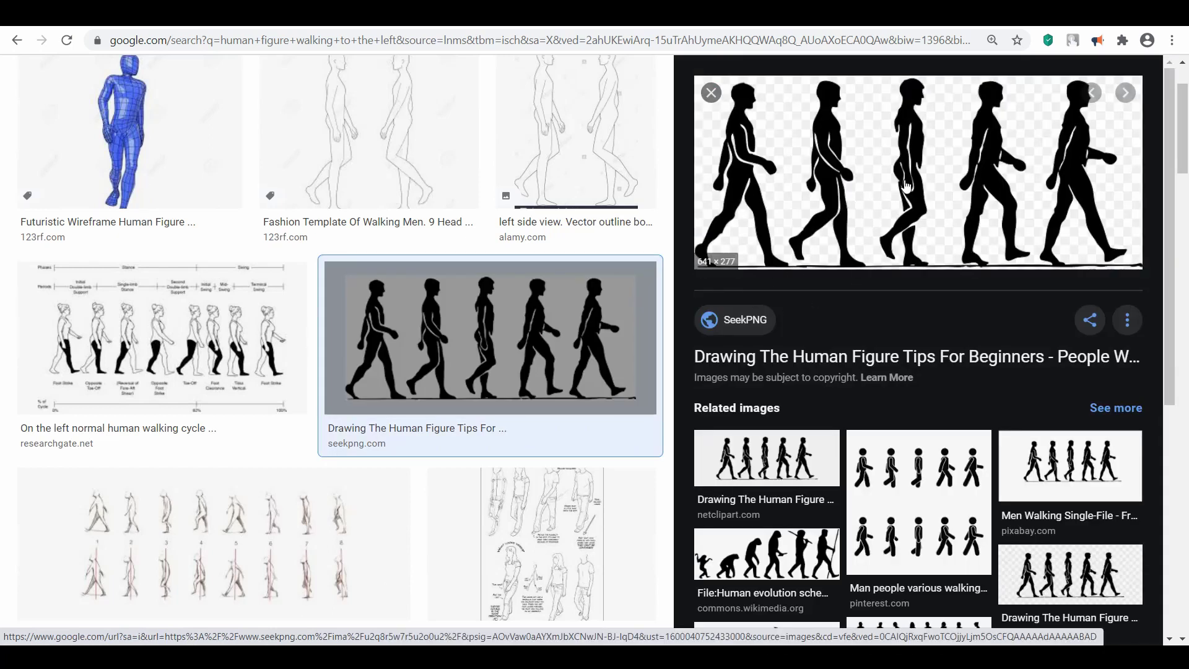
- Download the walking-silhouettes PNG from its SeekPNG page
{"action": "left_click", "coordinate": [905, 185]}
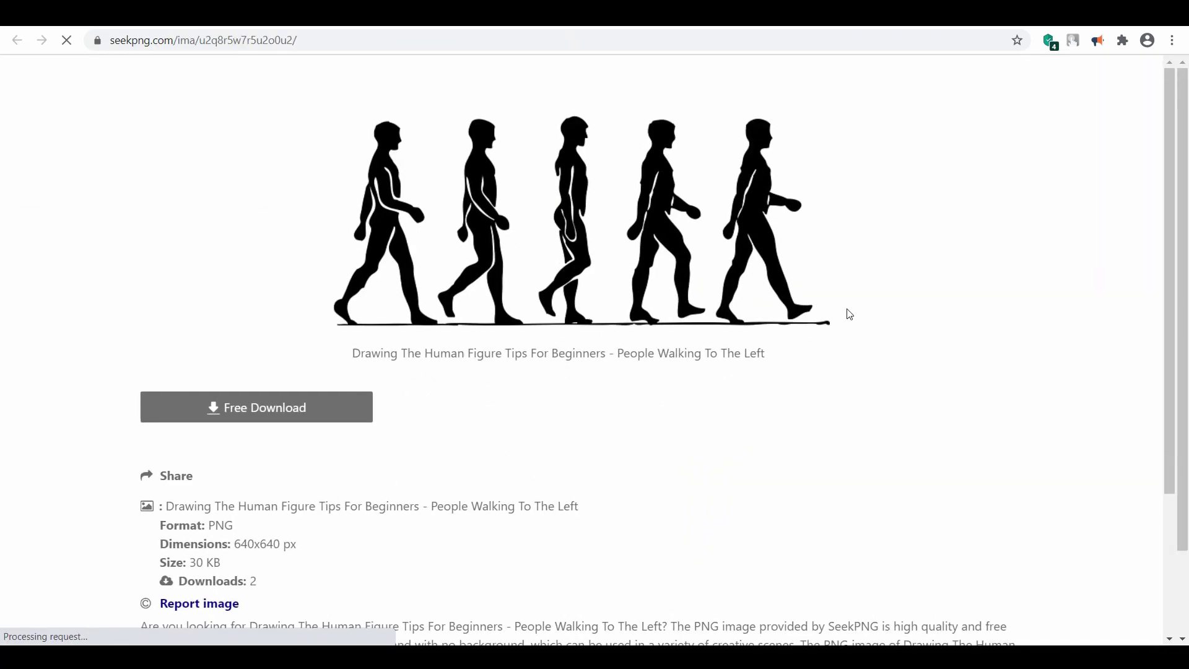
{"action": "left_click", "coordinate": [274, 413]}
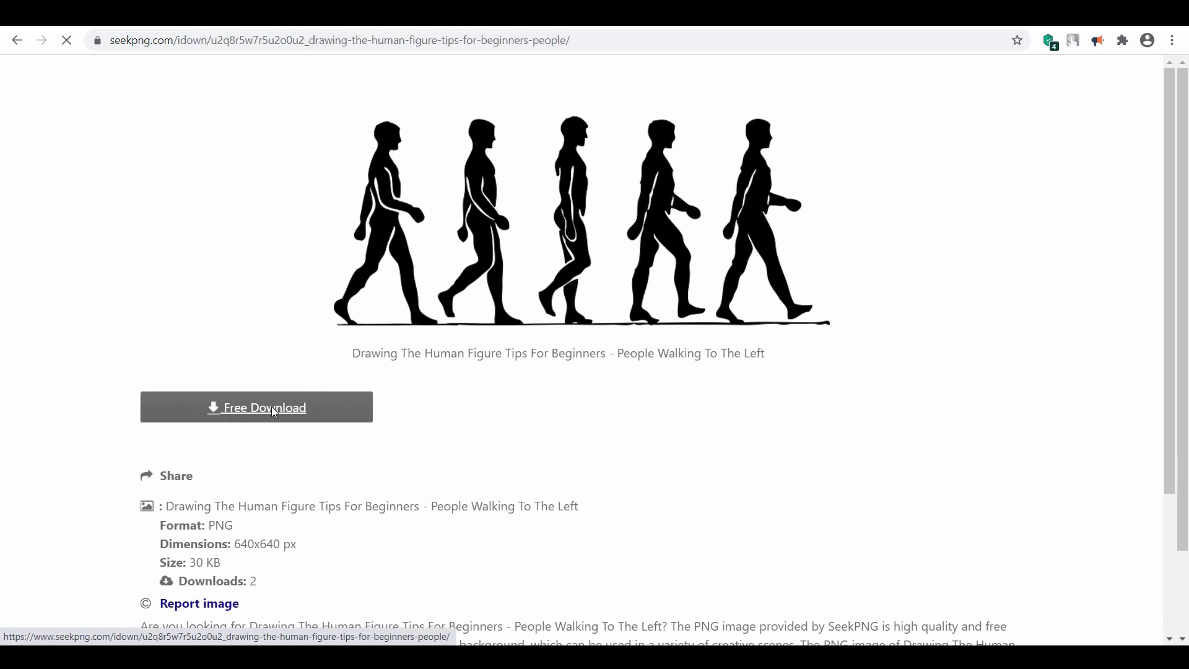
{"action": "scroll", "coordinate": [229, 447], "scroll_direction": "down", "scroll_amount": 5}
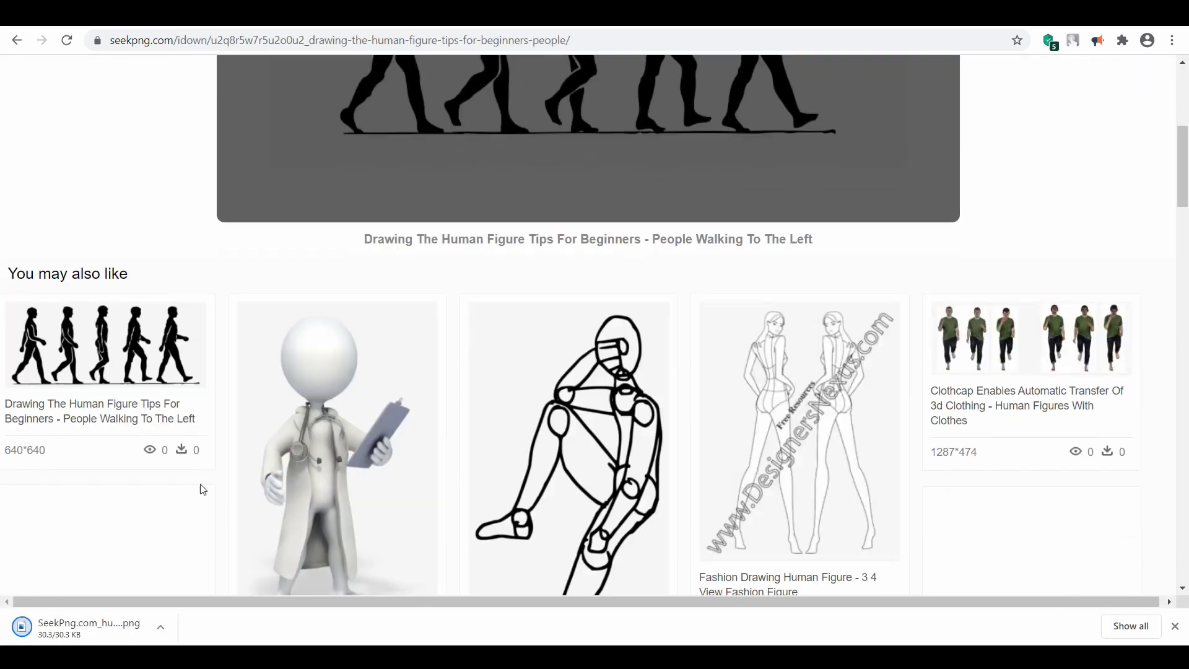
{"action": "scroll", "coordinate": [188, 510], "scroll_direction": "up", "scroll_amount": 5}
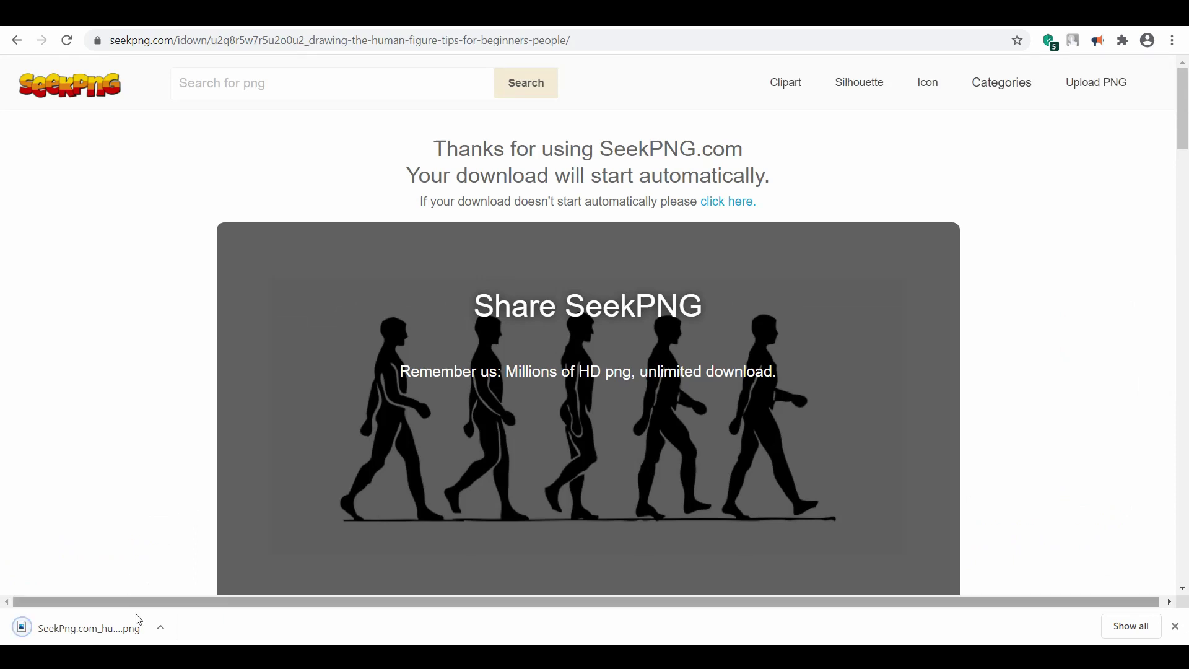
- Show the downloaded PNG in the Downloads folder and copy the file
{"action": "left_click", "coordinate": [161, 627]}
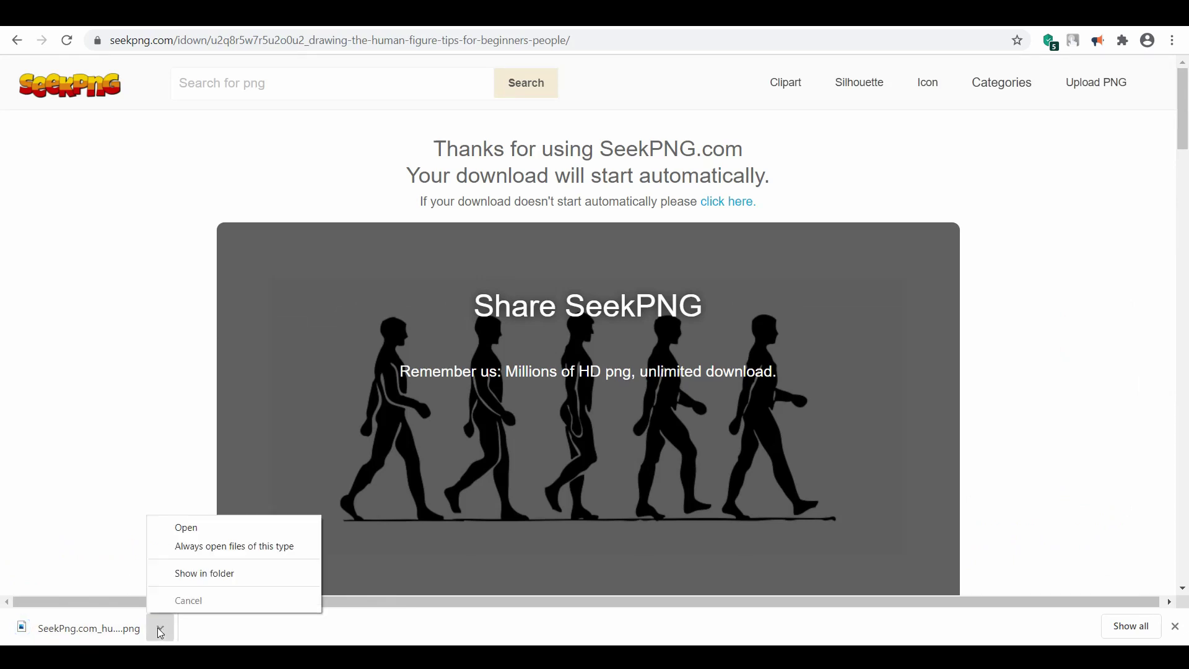
{"action": "left_click", "coordinate": [197, 574]}
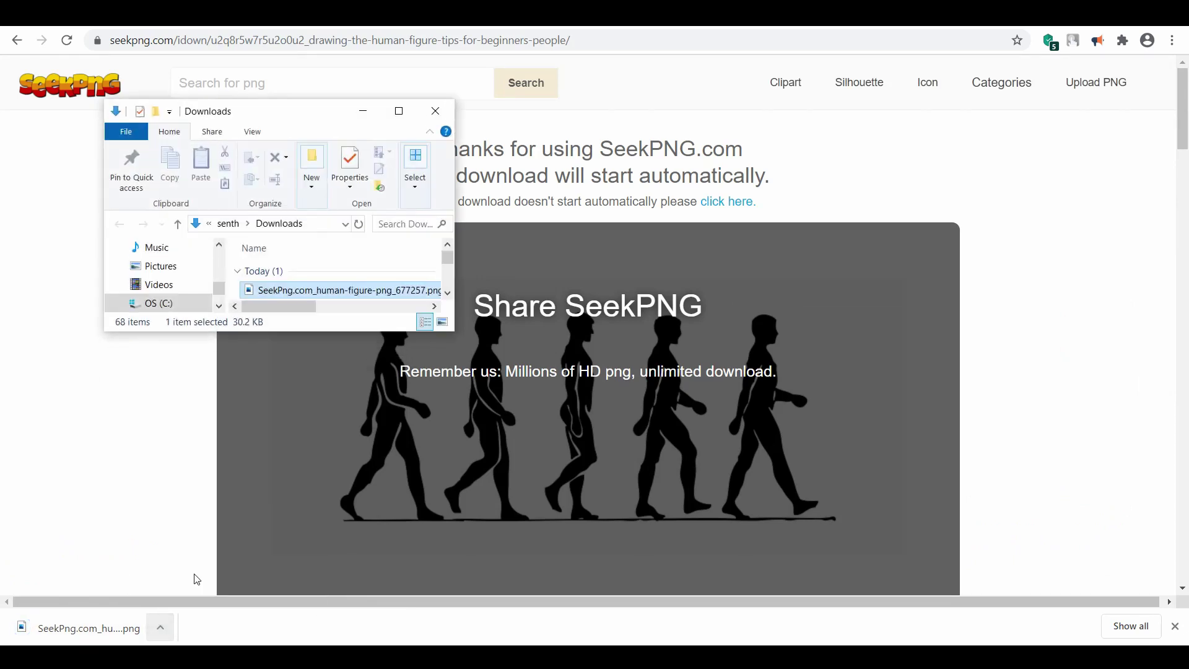
{"action": "right_click", "coordinate": [376, 292]}
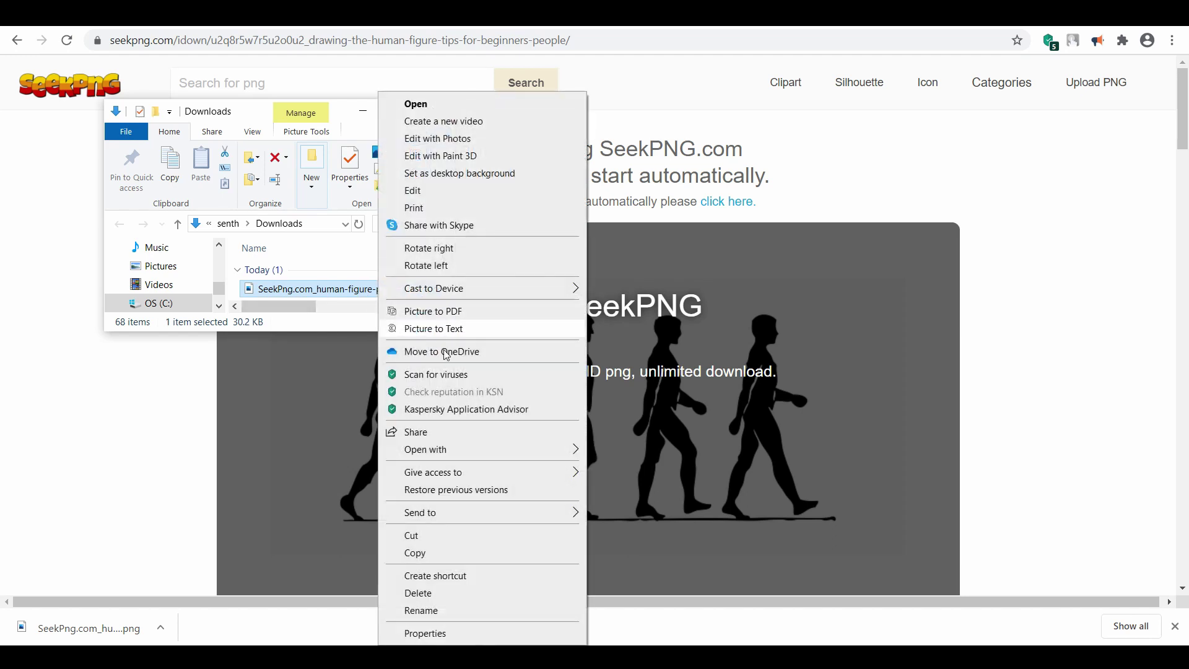
{"action": "left_click", "coordinate": [412, 553]}
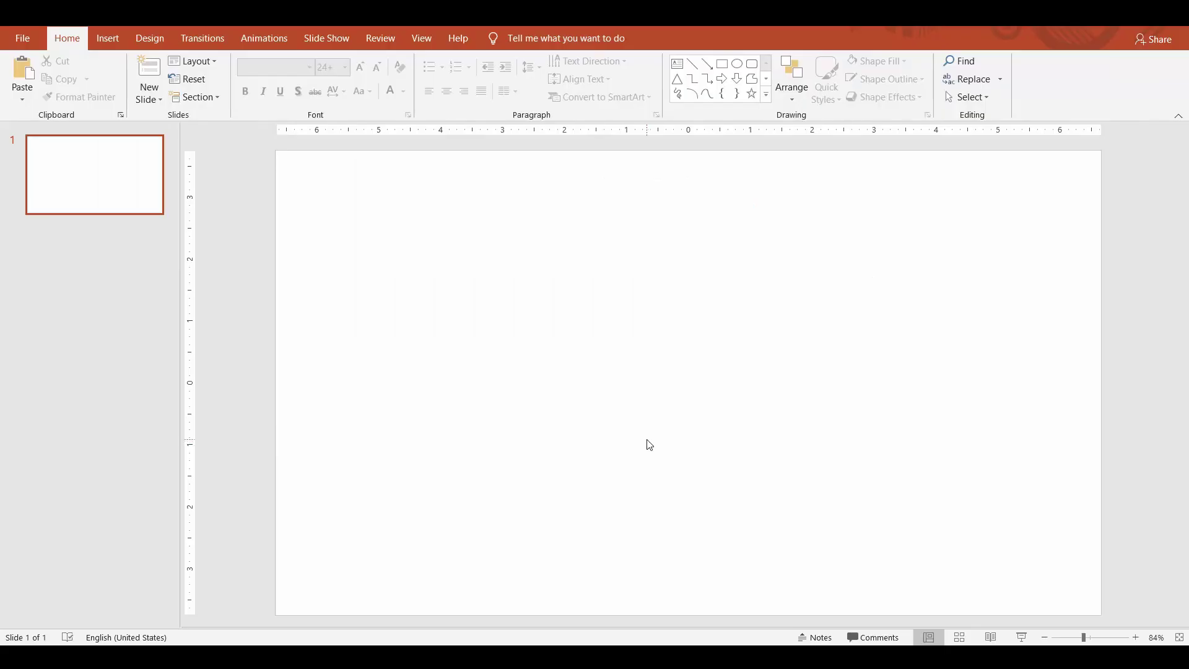
- Paste the silhouettes picture, turn on gridlines and guides, and move it to the top-left
{"action": "key", "text": "ctrl+v"}
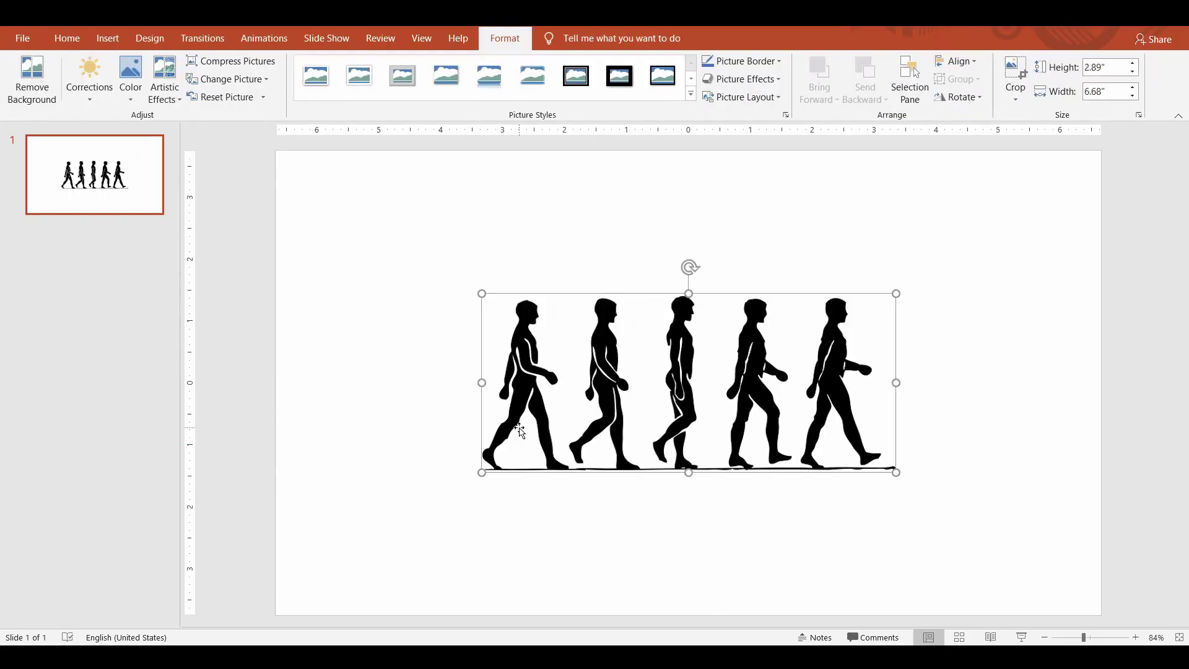
{"action": "left_click", "coordinate": [422, 42]}
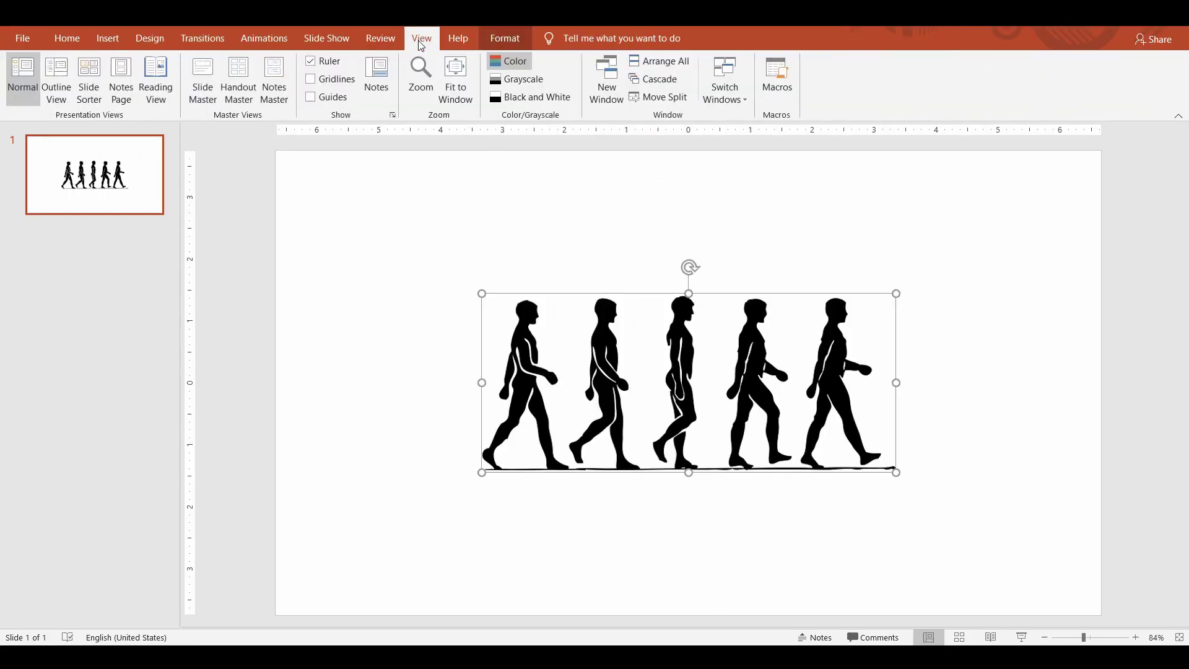
{"action": "left_click", "coordinate": [341, 86]}
{"action": "left_click", "coordinate": [326, 99]}
{"action": "left_click_drag", "start_coordinate": [677, 376], "coordinate": [501, 242]}
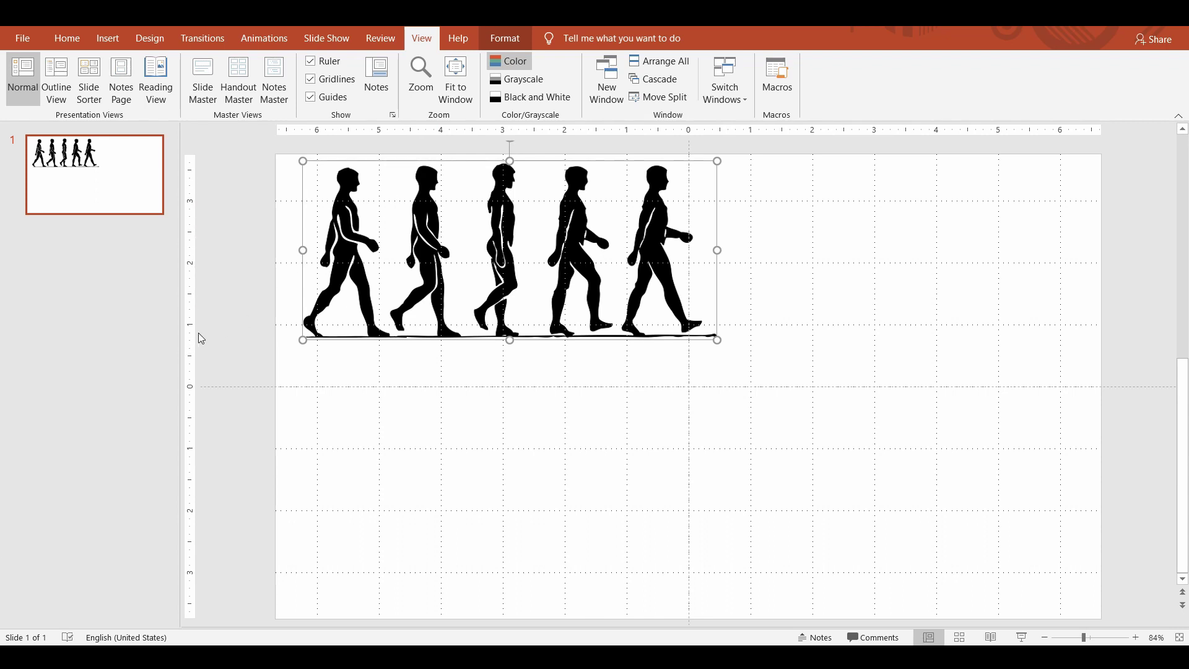
- Set a custom portrait slide size of 3 in wide by 5 in high
{"action": "left_click", "coordinate": [150, 39]}
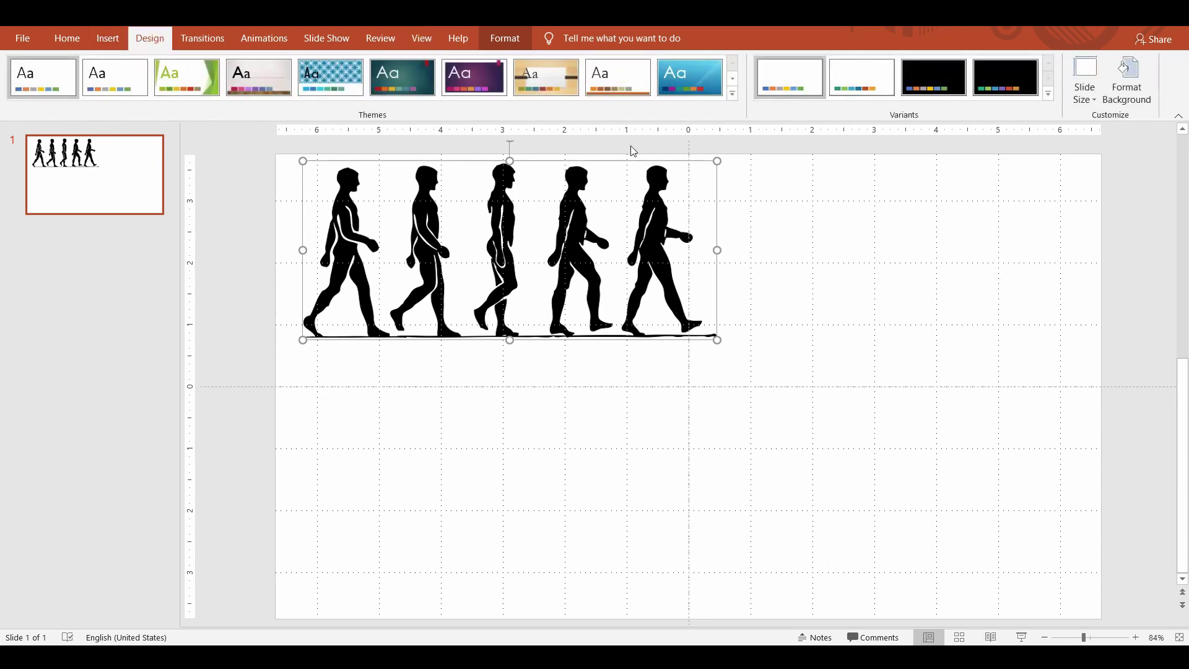
{"action": "left_click", "coordinate": [1085, 80]}
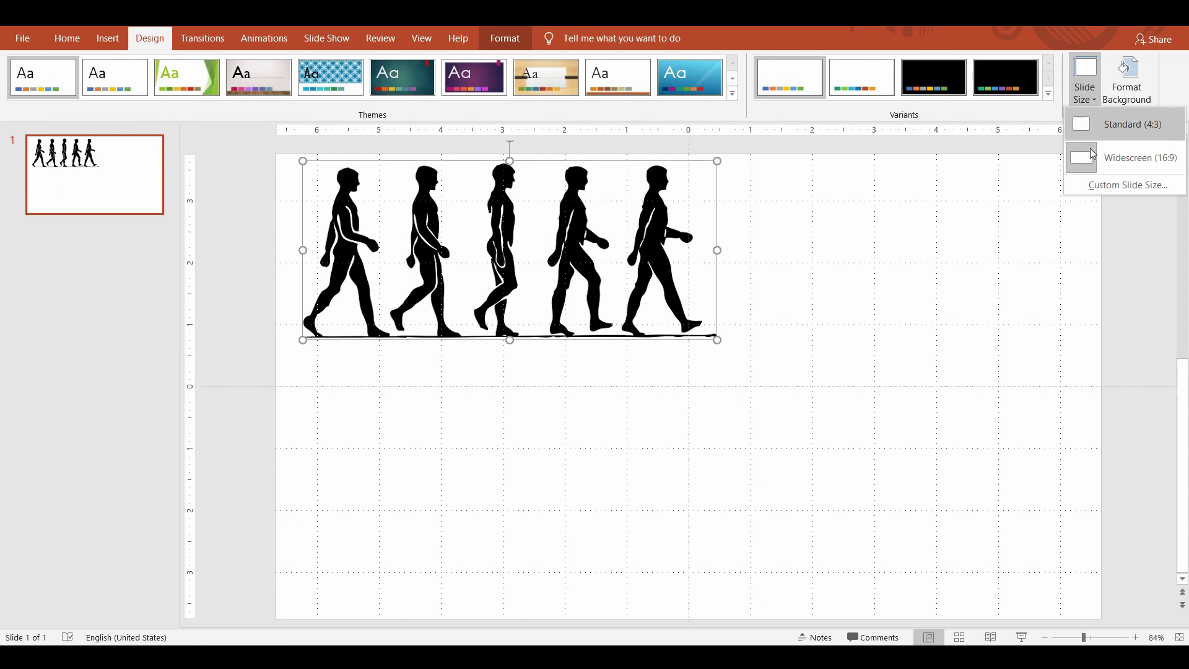
{"action": "left_click", "coordinate": [1109, 184]}
{"action": "left_click", "coordinate": [653, 297]}
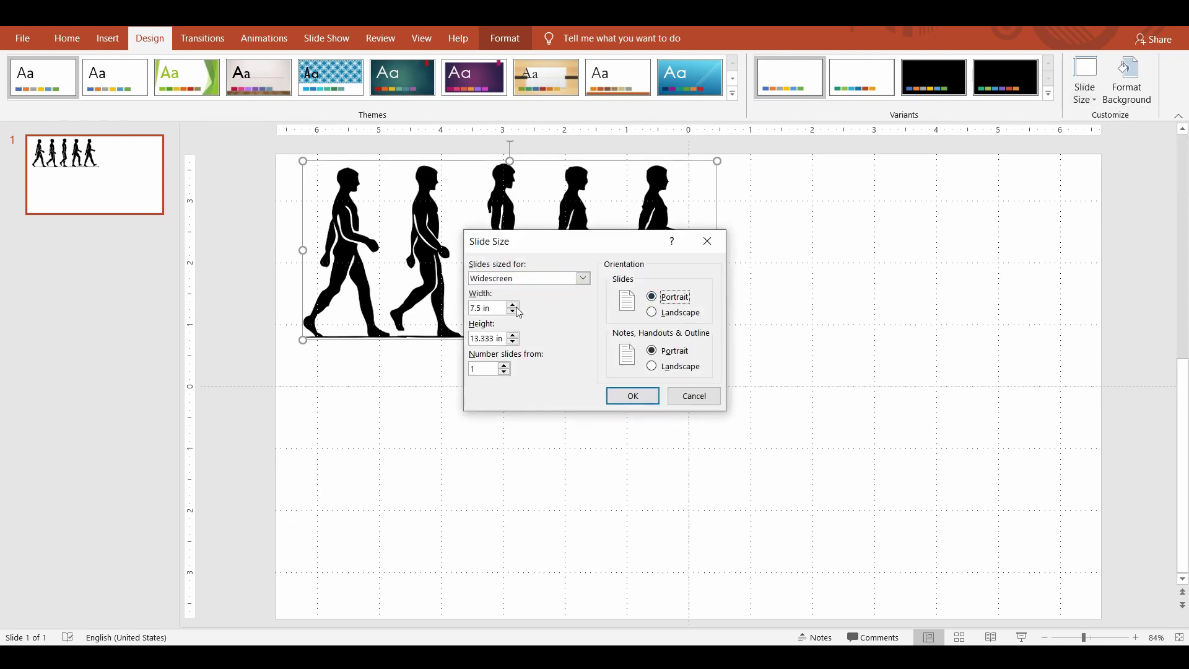
{"action": "left_click_drag", "start_coordinate": [493, 308], "coordinate": [425, 308]}
{"action": "type", "text": "3"}
{"action": "left_click_drag", "start_coordinate": [506, 339], "coordinate": [391, 339]}
{"action": "type", "text": "5"}
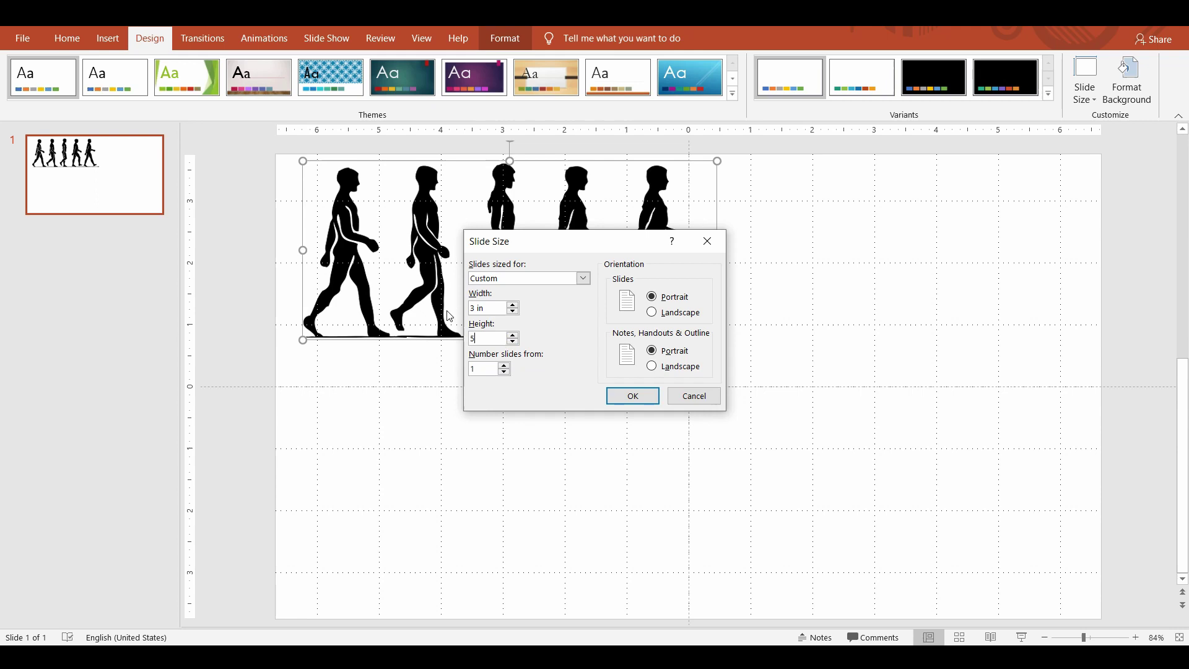
{"action": "left_click", "coordinate": [632, 395]}
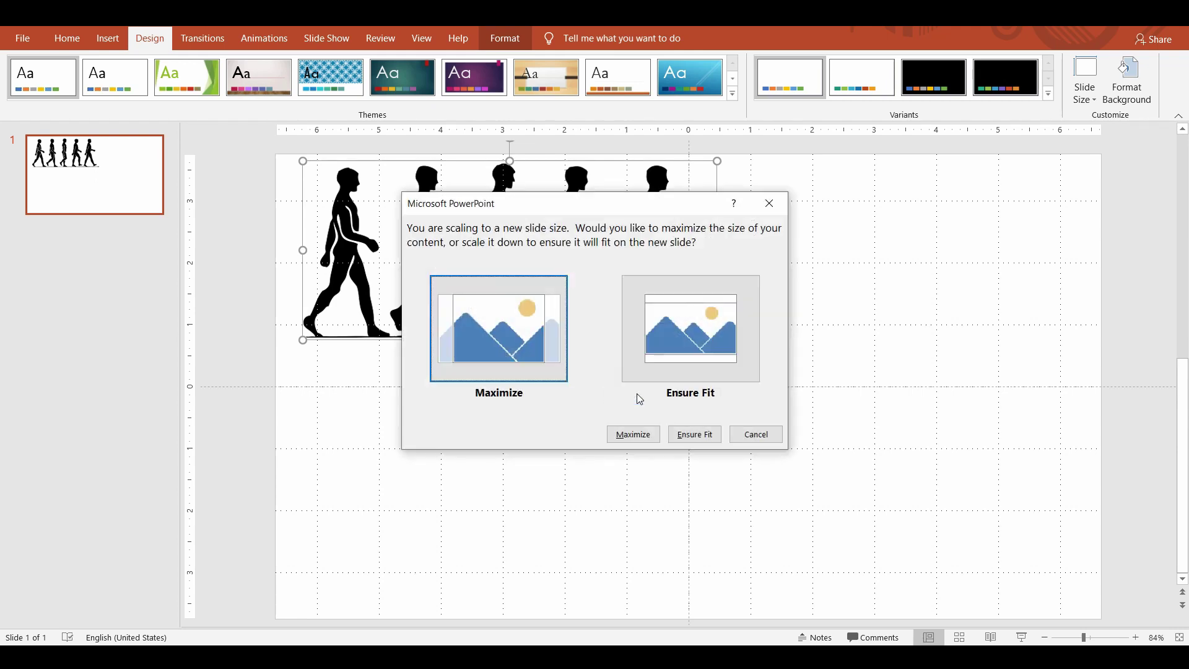
- Maximize the content, then centre the picture horizontally and vertically on the slide
{"action": "left_click", "coordinate": [636, 436]}
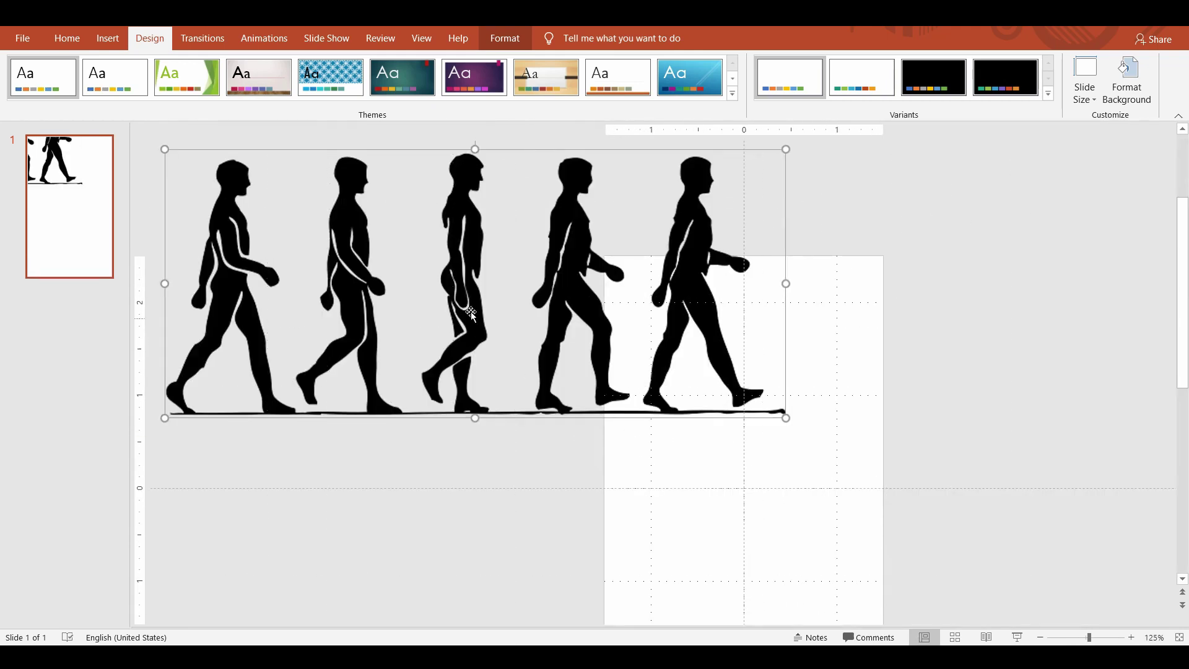
{"action": "left_click_drag", "start_coordinate": [666, 464], "coordinate": [1038, 514]}
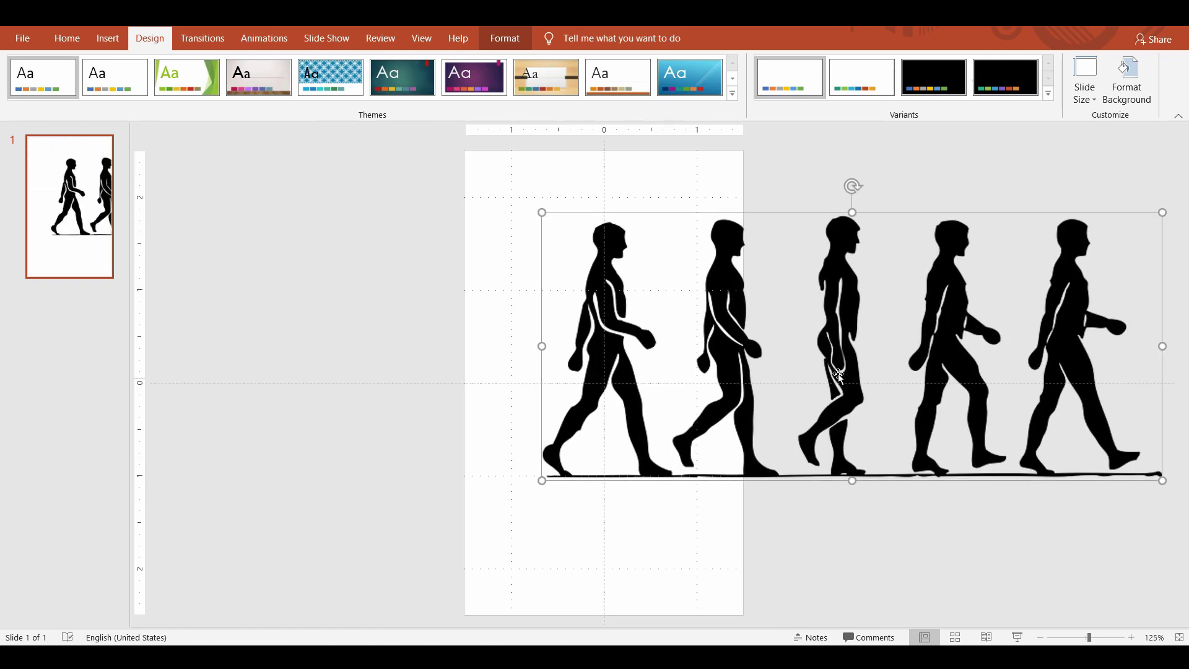
{"action": "left_click", "coordinate": [514, 40]}
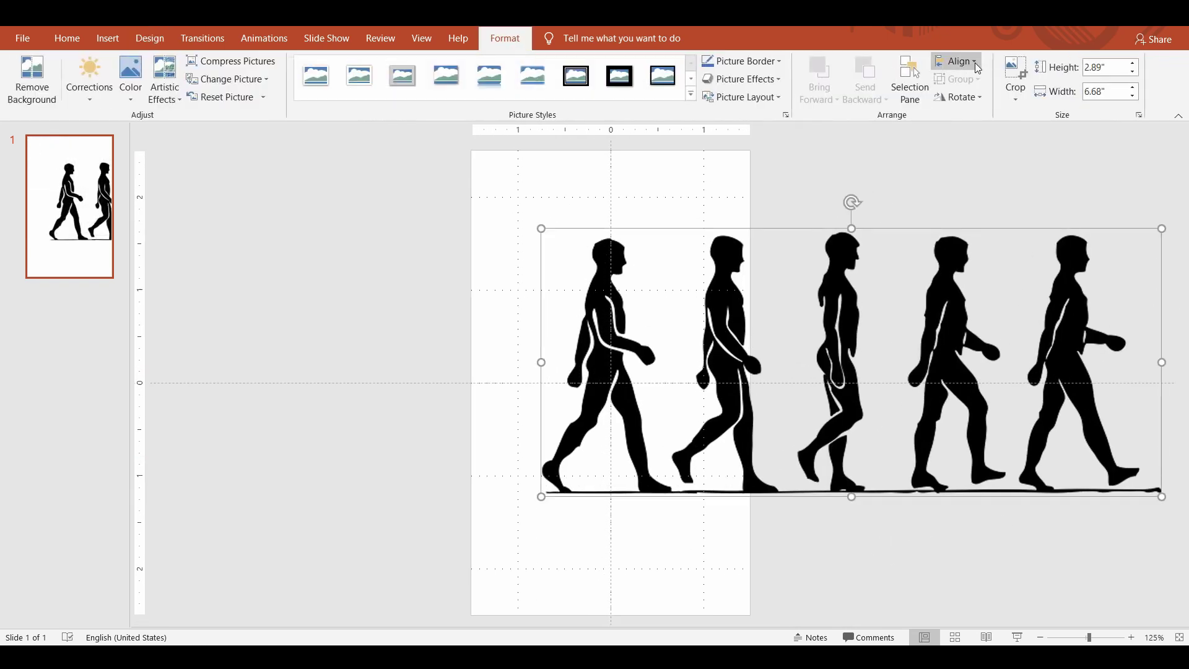
{"action": "left_click", "coordinate": [957, 61]}
{"action": "left_click", "coordinate": [981, 99]}
{"action": "left_click", "coordinate": [957, 62]}
{"action": "left_click", "coordinate": [983, 157]}
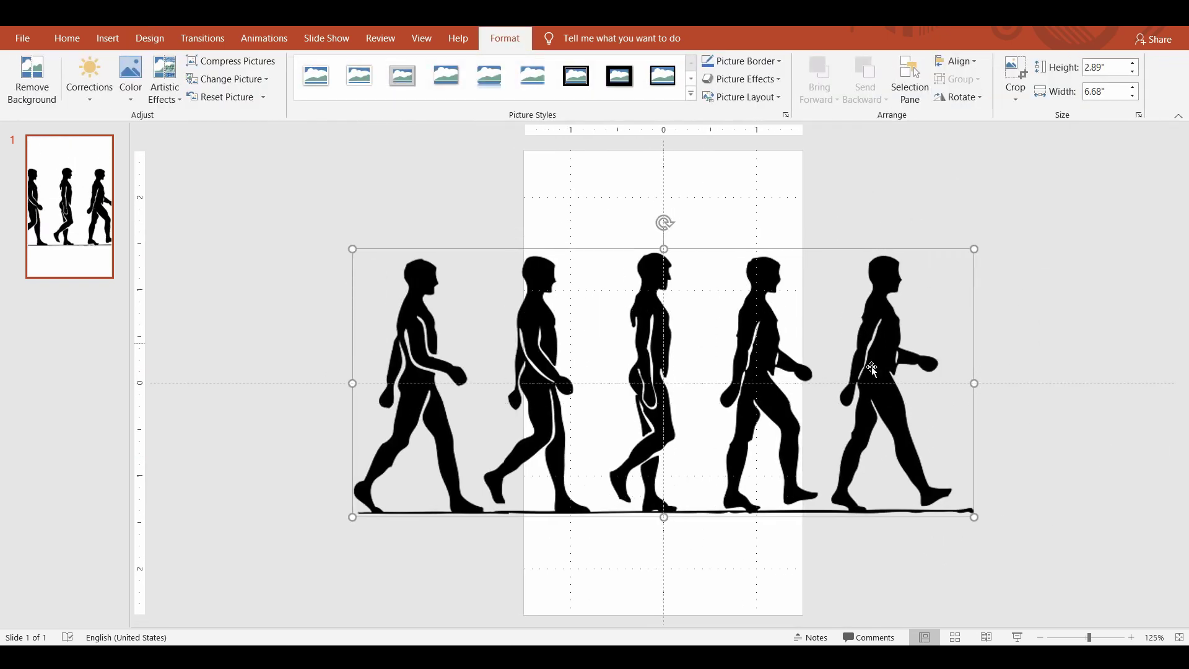
{"action": "left_click", "coordinate": [1036, 368]}
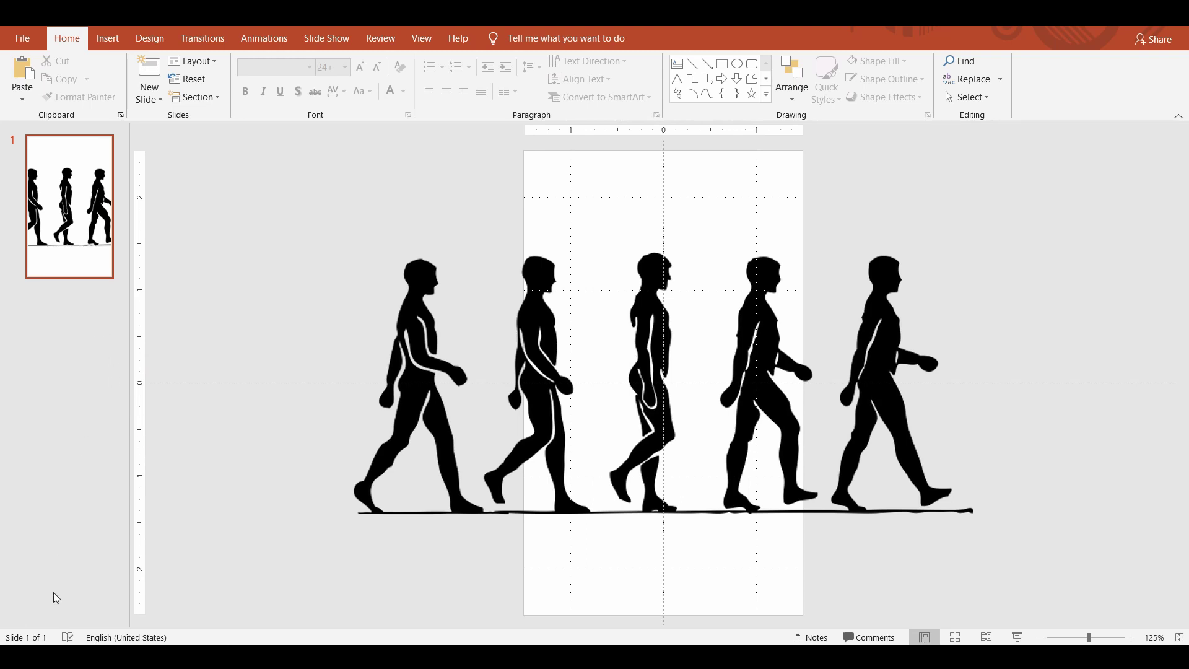
- Paste copies of slide 1 until the presentation has five identical slides
{"action": "key", "text": "alt+n"}
{"action": "left_click", "coordinate": [53, 297]}
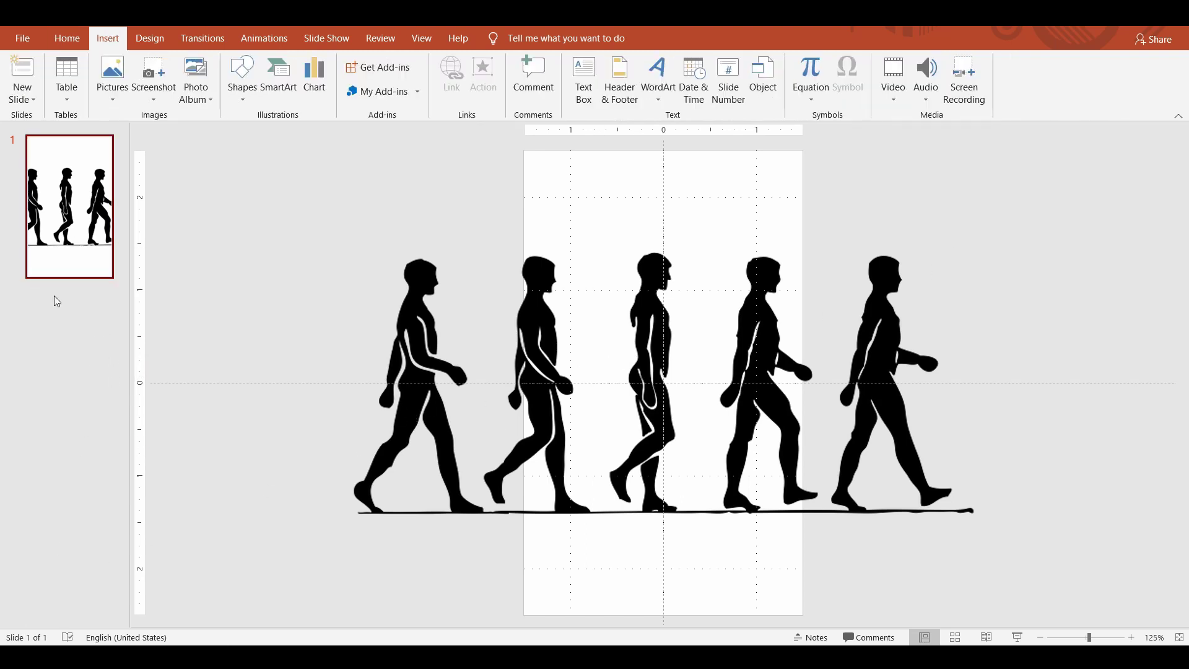
{"action": "key", "text": "ctrl+v"}
{"action": "key", "text": "ctrl+v"}
{"action": "left_click_drag", "start_coordinate": [132, 409], "coordinate": [93, 397]}
{"action": "key", "text": "ctrl+v"}
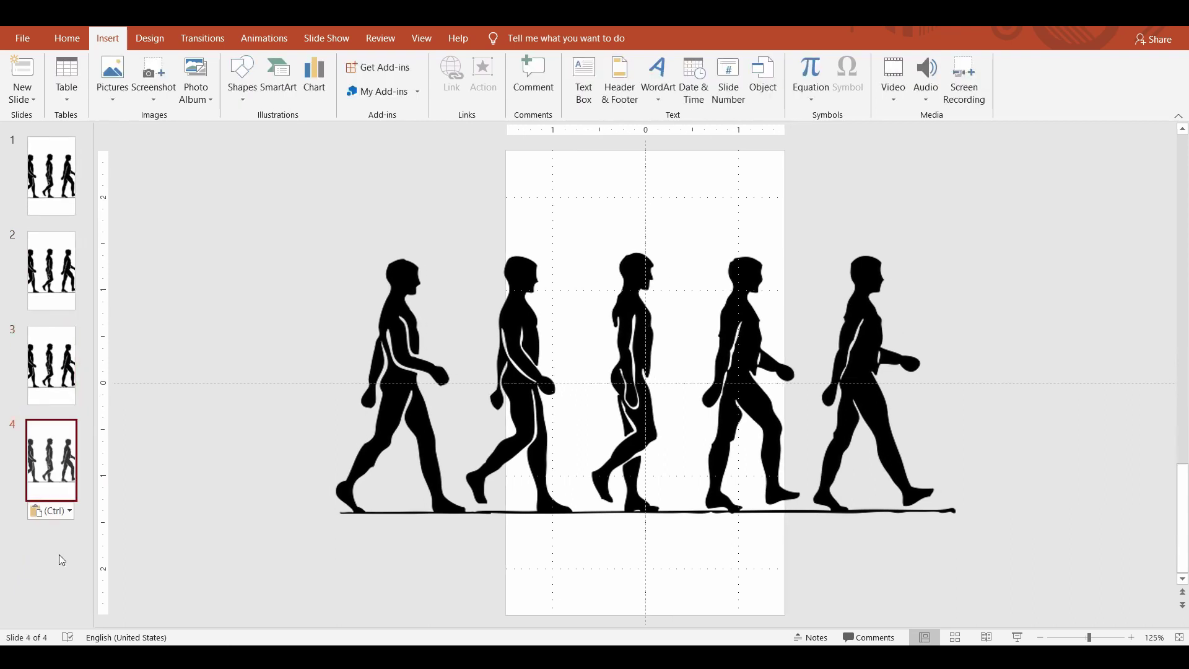
{"action": "key", "text": "ctrl+v"}
{"action": "left_click", "coordinate": [59, 192]}
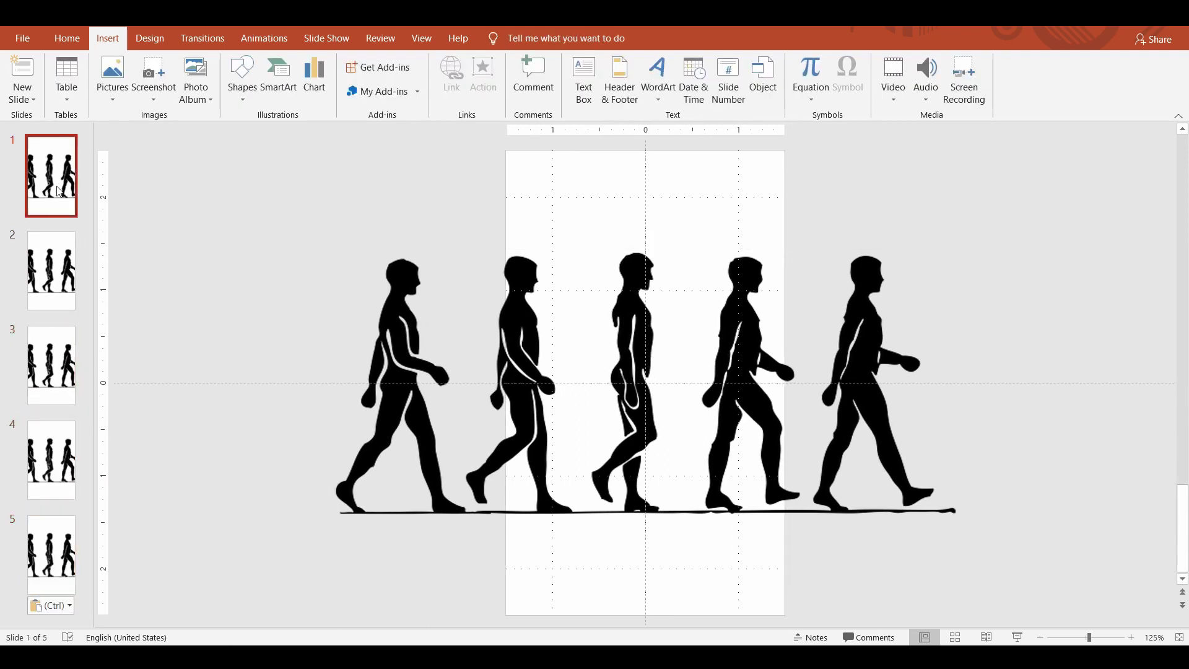
{"action": "left_click", "coordinate": [635, 327]}
- Crop slide 1's picture to the first walking figure and centre it
{"action": "left_click", "coordinate": [505, 38]}
{"action": "left_click", "coordinate": [1032, 67]}
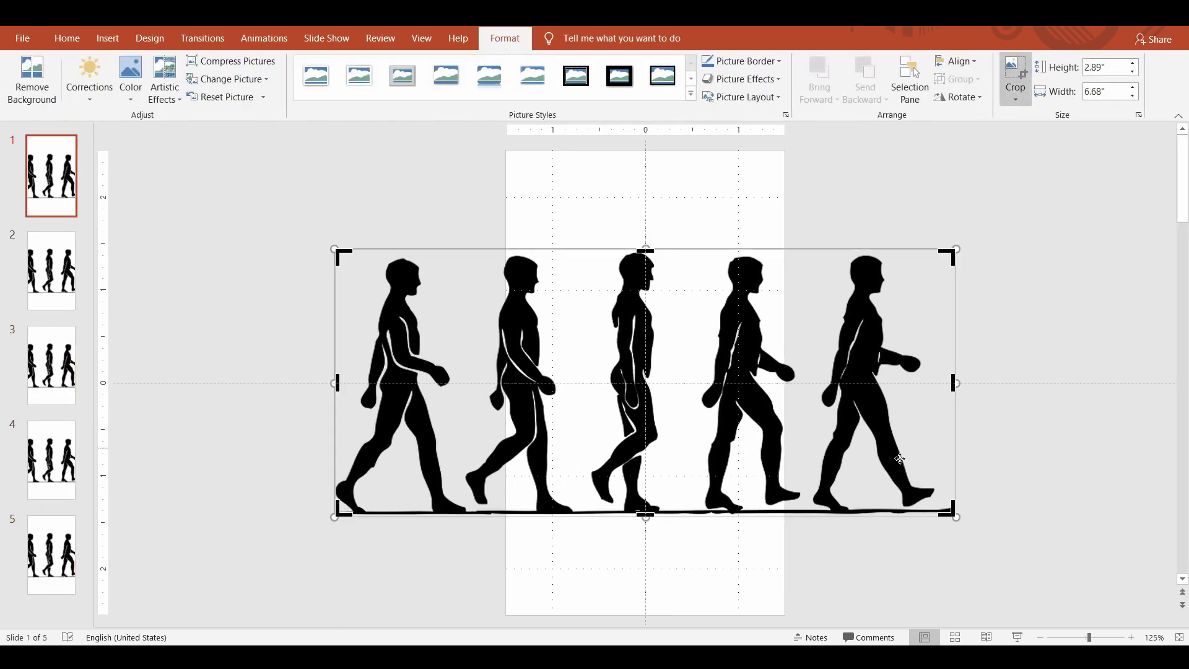
{"action": "left_click_drag", "start_coordinate": [956, 384], "coordinate": [465, 432]}
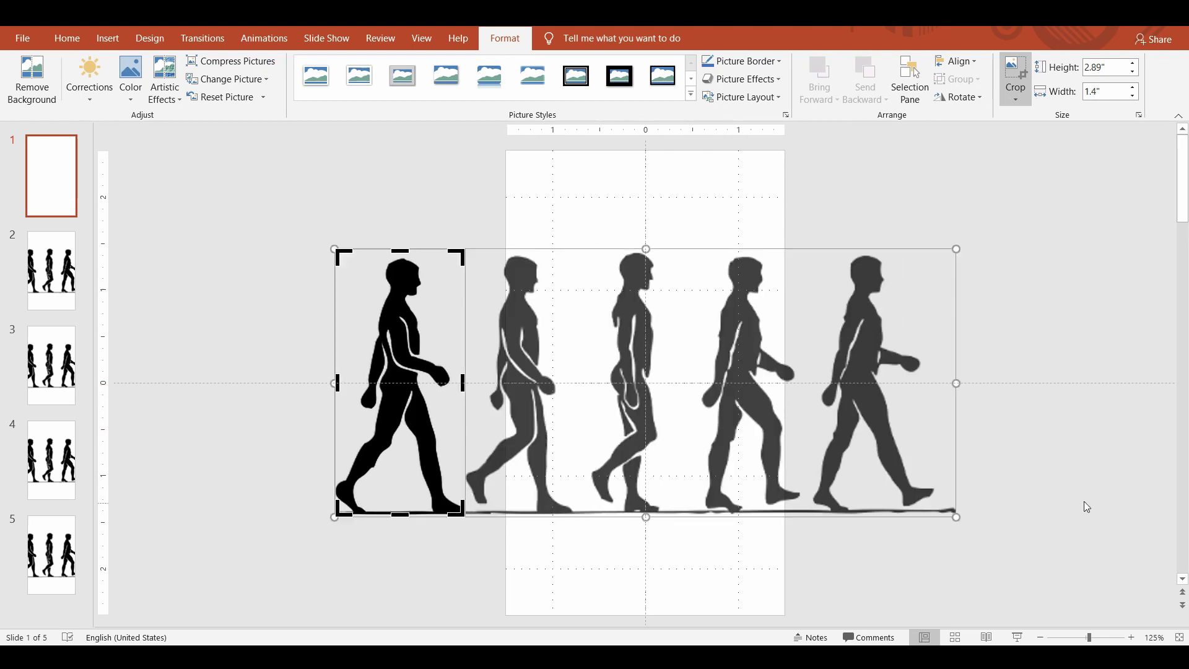
{"action": "left_click", "coordinate": [1060, 421]}
{"action": "left_click", "coordinate": [405, 379]}
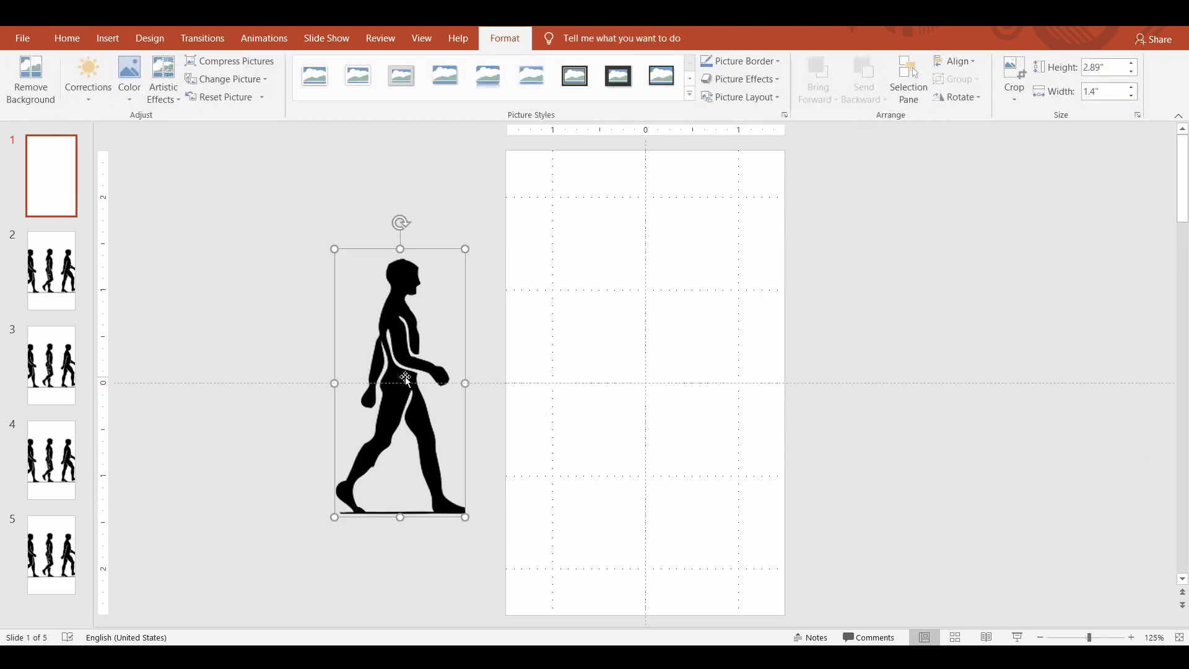
{"action": "left_click", "coordinate": [957, 61]}
{"action": "left_click", "coordinate": [982, 103]}
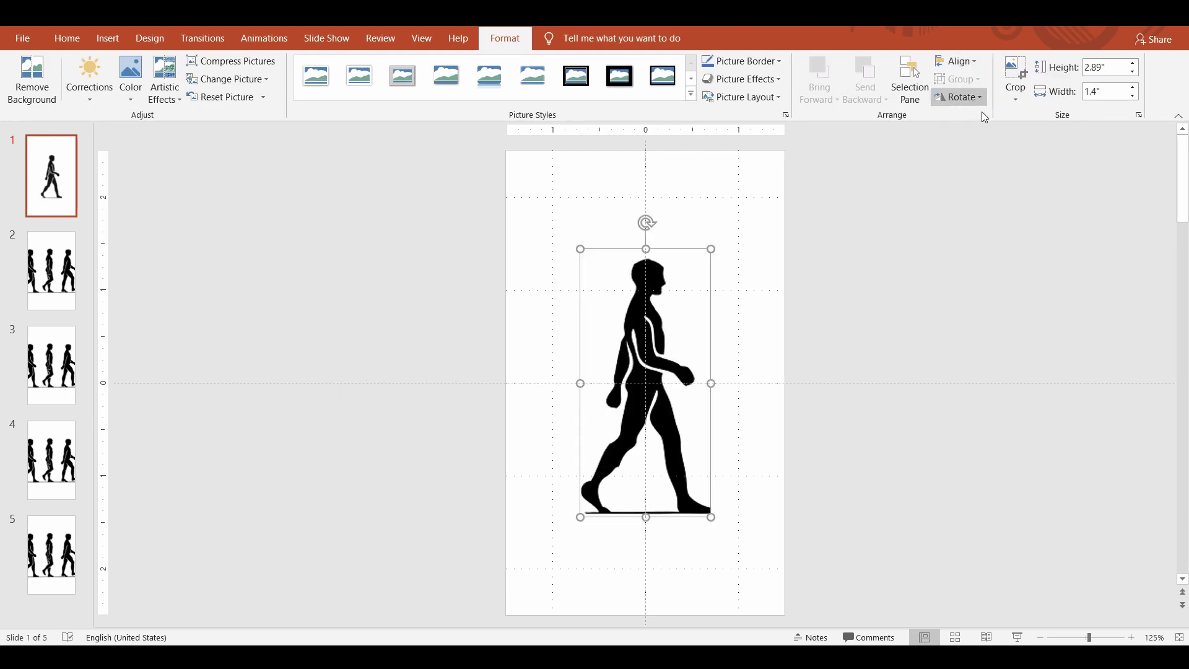
{"action": "left_click", "coordinate": [918, 331]}
- Crop slide 2's picture to the second walking figure and centre it
{"action": "left_click", "coordinate": [51, 271]}
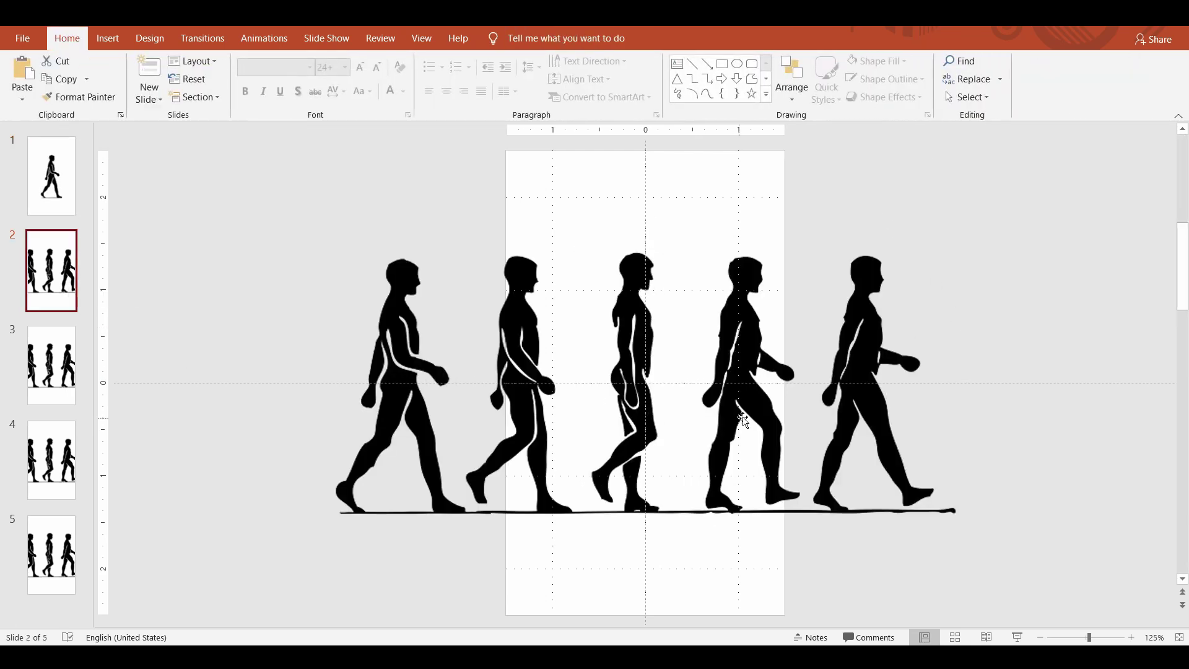
{"action": "left_click", "coordinate": [403, 297]}
{"action": "left_click_drag", "start_coordinate": [957, 386], "coordinate": [578, 388]}
{"action": "left_click_drag", "start_coordinate": [336, 383], "coordinate": [466, 404]}
{"action": "left_click", "coordinate": [280, 292]}
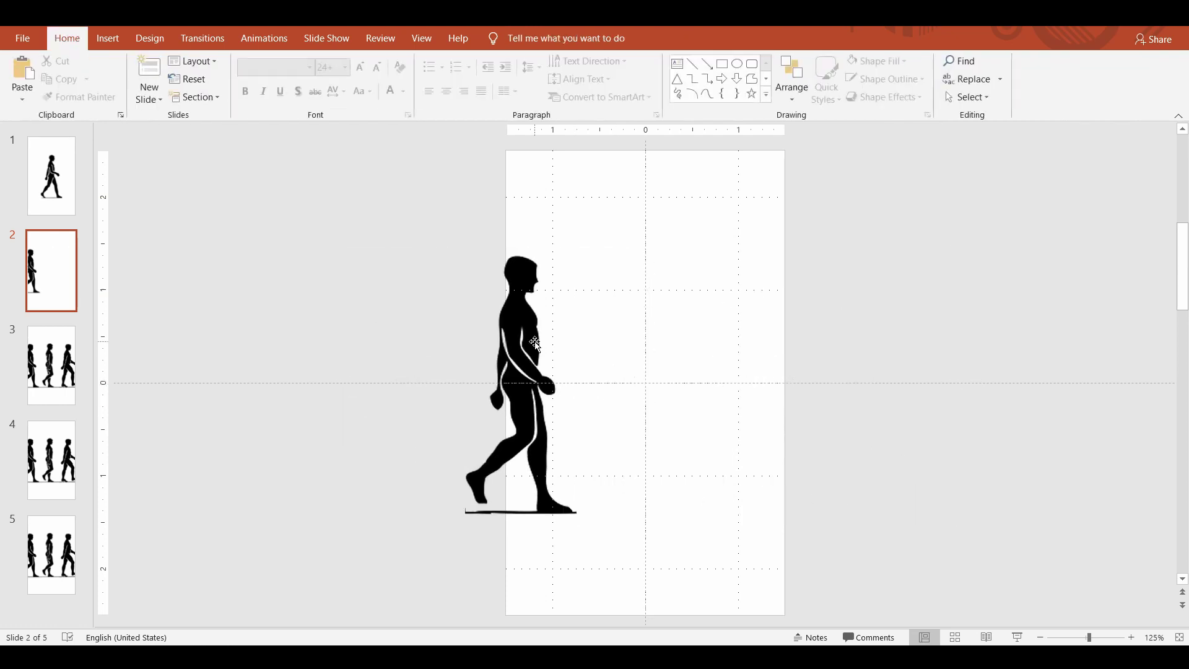
{"action": "left_click", "coordinate": [521, 371]}
{"action": "left_click", "coordinate": [504, 37]}
{"action": "left_click", "coordinate": [957, 61]}
{"action": "left_click", "coordinate": [978, 99]}
- Crop slide 3's picture to the third walking figure and centre it
{"action": "left_click", "coordinate": [280, 292]}
{"action": "left_click", "coordinate": [51, 365]}
{"action": "left_click", "coordinate": [747, 327]}
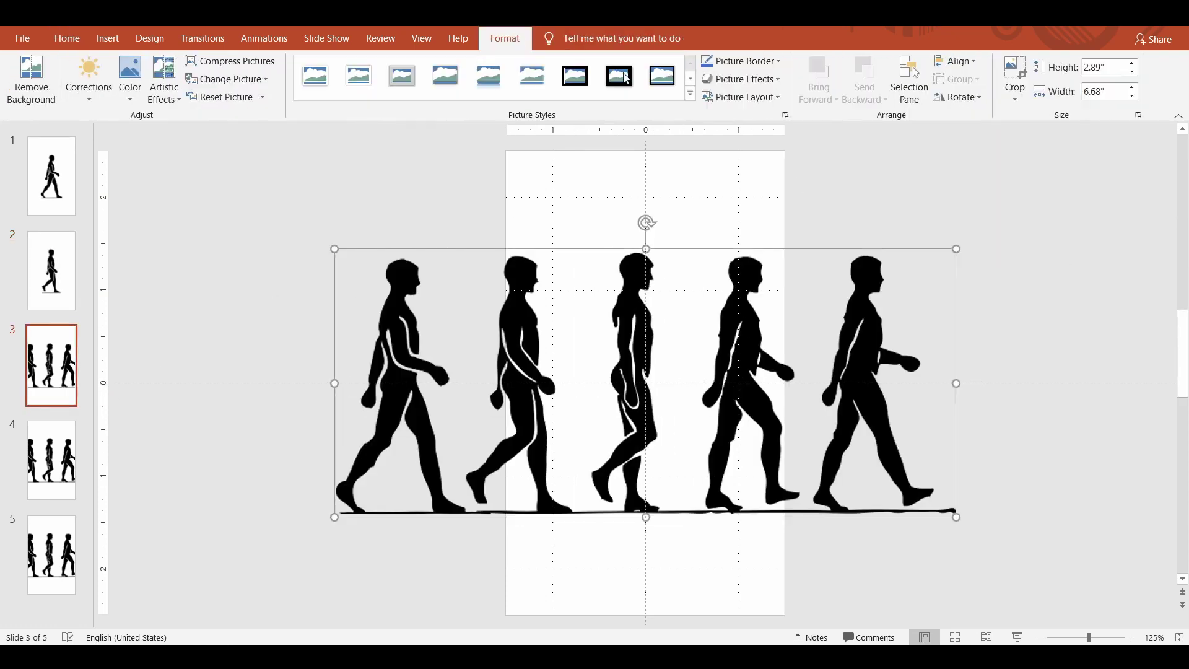
{"action": "left_click", "coordinate": [1016, 79]}
{"action": "left_click_drag", "start_coordinate": [957, 383], "coordinate": [690, 385]}
{"action": "left_click_drag", "start_coordinate": [338, 383], "coordinate": [579, 398]}
{"action": "key", "text": "Escape"}
{"action": "left_click", "coordinate": [956, 60]}
{"action": "left_click", "coordinate": [984, 99]}
{"action": "left_click", "coordinate": [151, 478]}
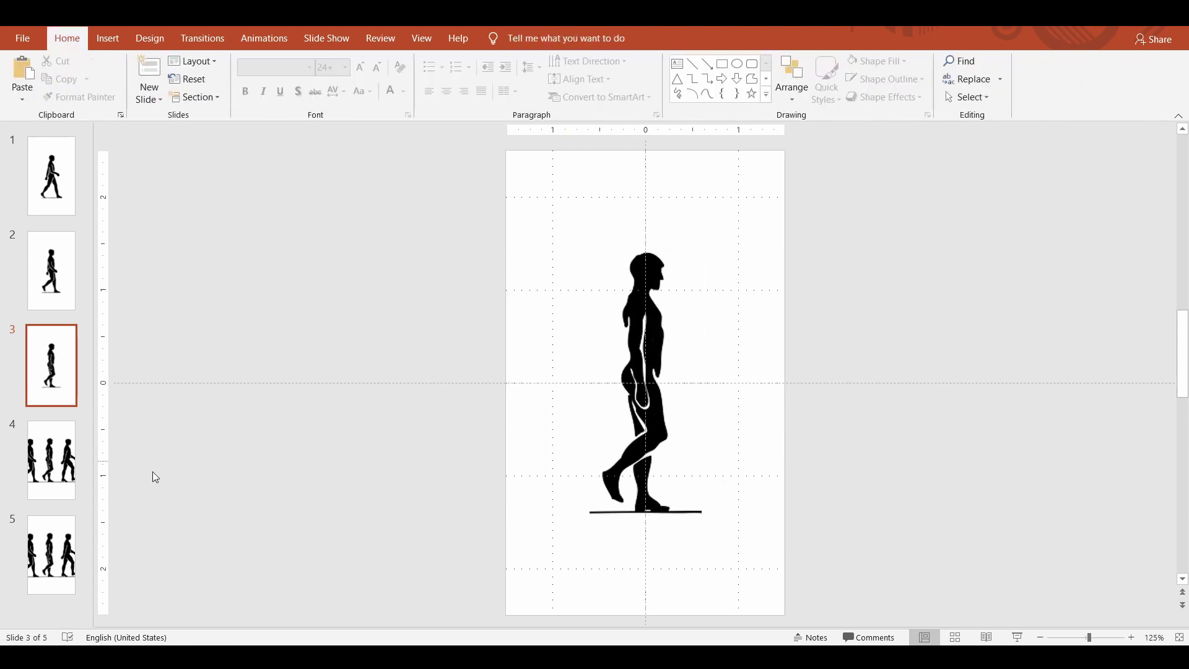
- Crop slide 4's picture to the fourth walking figure and centre it
{"action": "left_click", "coordinate": [52, 461]}
{"action": "left_click", "coordinate": [746, 327]}
{"action": "left_click", "coordinate": [505, 37]}
{"action": "left_click", "coordinate": [1015, 79]}
{"action": "left_click_drag", "start_coordinate": [954, 383], "coordinate": [807, 383]}
{"action": "left_click_drag", "start_coordinate": [338, 383], "coordinate": [678, 390]}
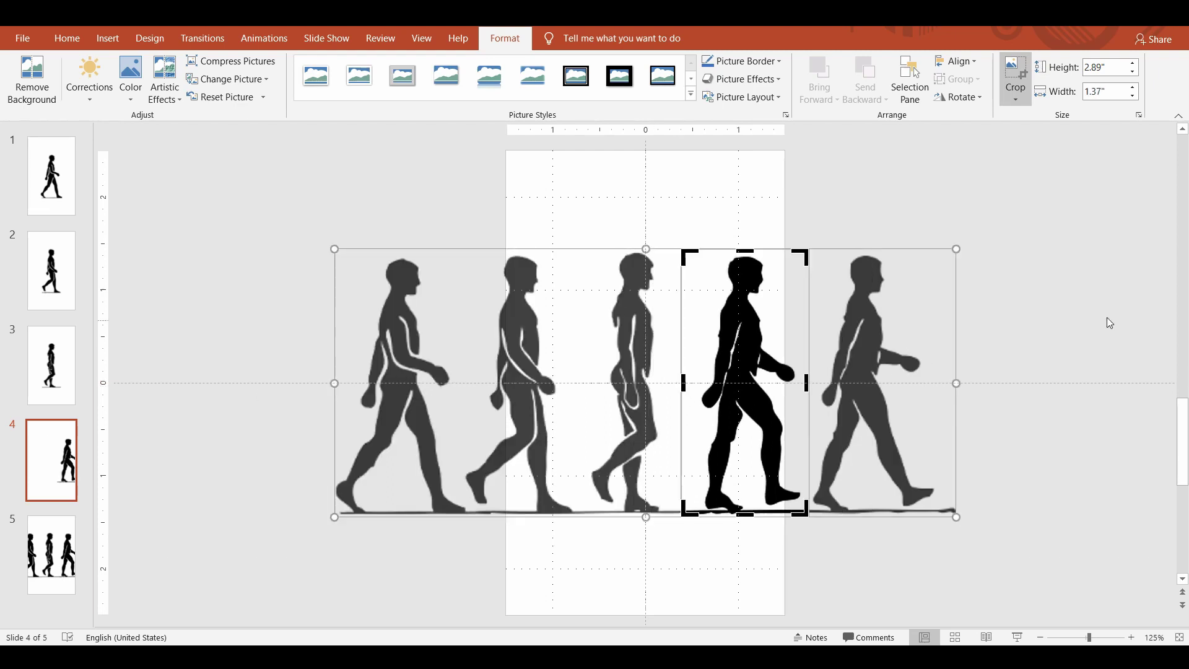
{"action": "left_click", "coordinate": [1016, 80]}
{"action": "left_click", "coordinate": [957, 61]}
{"action": "left_click", "coordinate": [984, 99]}
{"action": "left_click", "coordinate": [288, 365]}
- Crop slide 5's picture to the fifth walking figure and move it to the slide centre
{"action": "scroll", "coordinate": [251, 339], "scroll_direction": "down", "scroll_amount": 2}
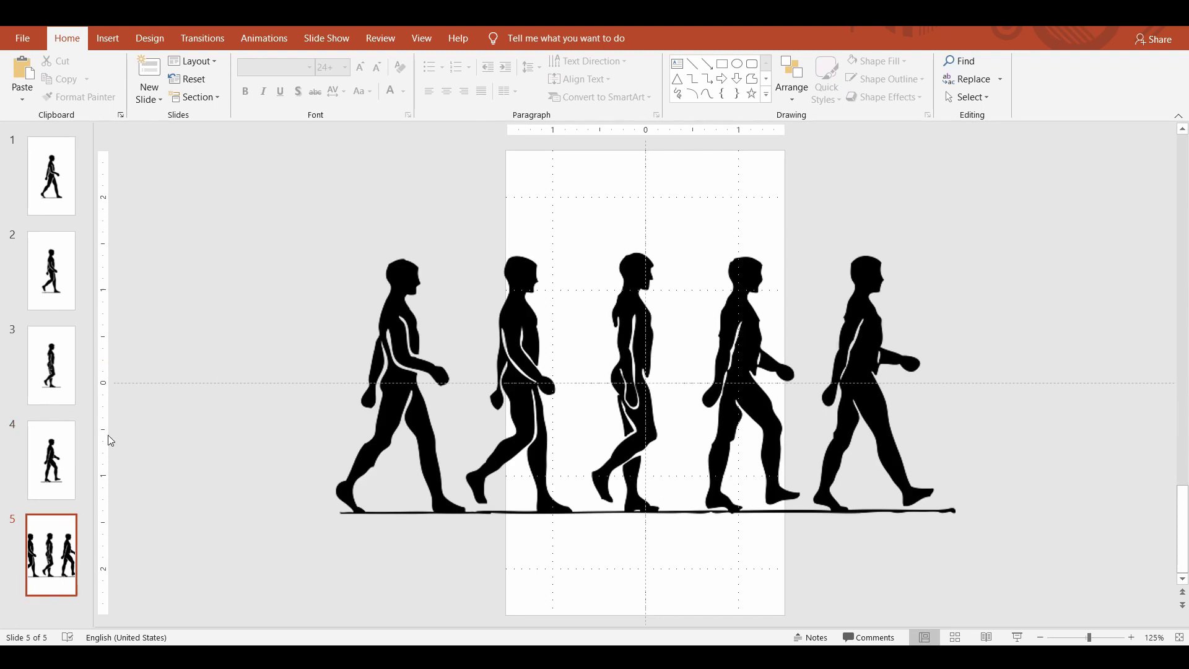
{"action": "left_click", "coordinate": [653, 255]}
{"action": "left_click", "coordinate": [505, 37]}
{"action": "left_click", "coordinate": [1016, 79]}
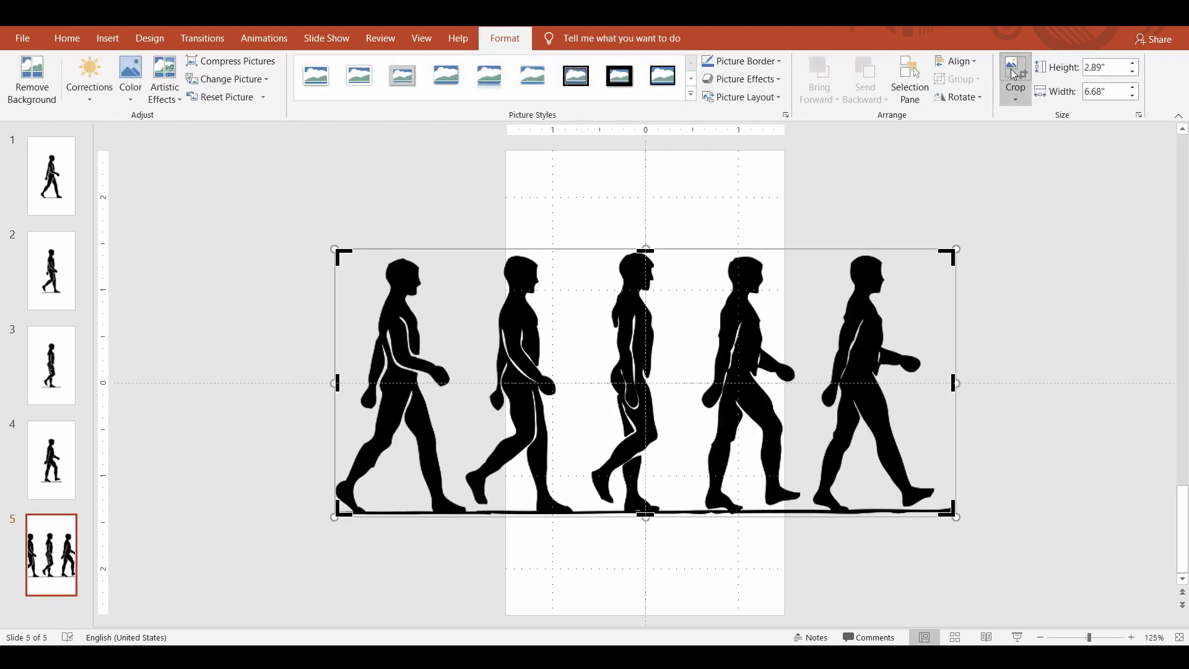
{"action": "left_click_drag", "start_coordinate": [338, 382], "coordinate": [802, 420]}
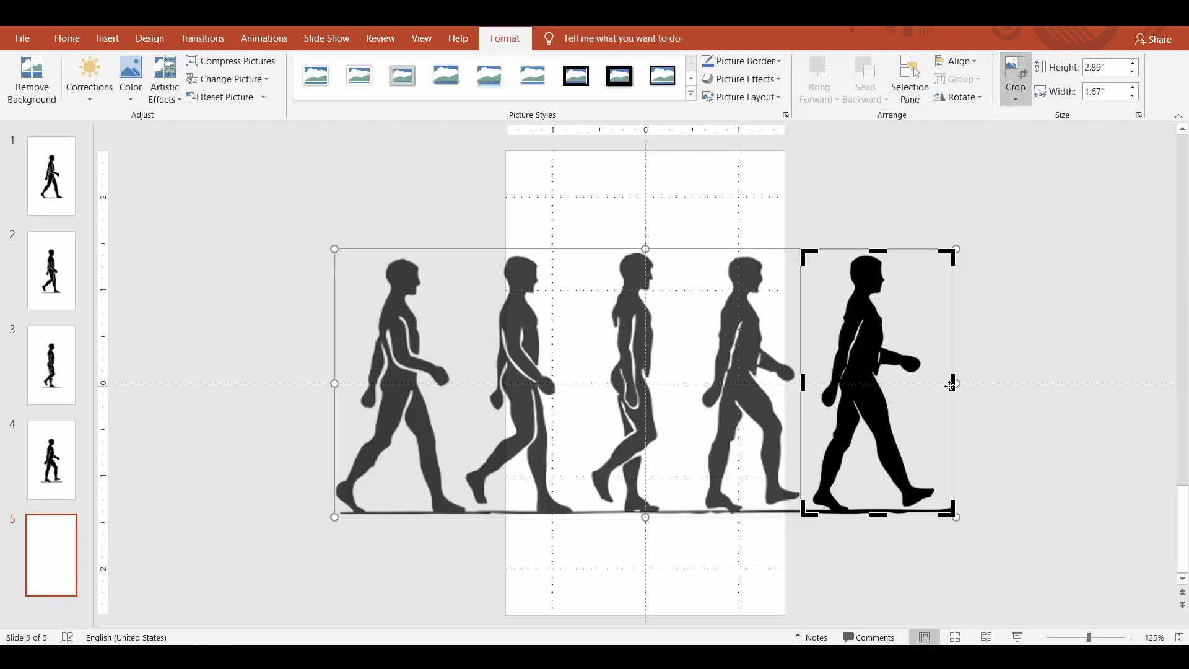
{"action": "left_click_drag", "start_coordinate": [950, 379], "coordinate": [941, 383]}
{"action": "key", "text": "Escape"}
{"action": "left_click_drag", "start_coordinate": [805, 310], "coordinate": [579, 310]}
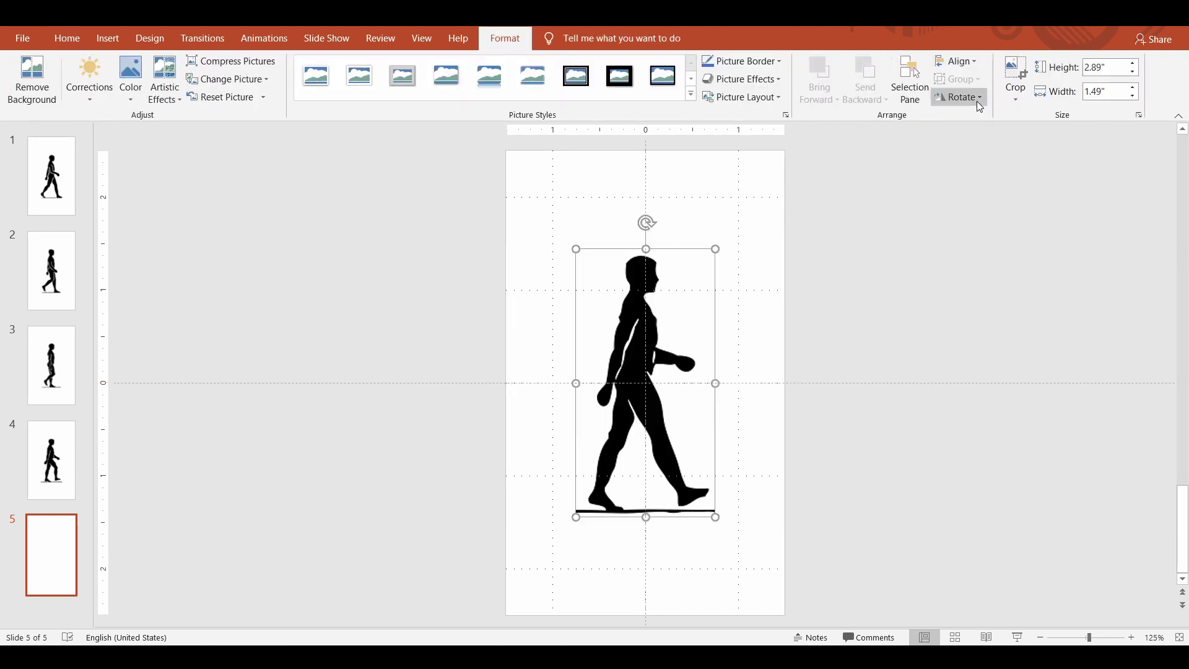
{"action": "scroll", "coordinate": [330, 340], "scroll_direction": "up", "scroll_amount": 4}
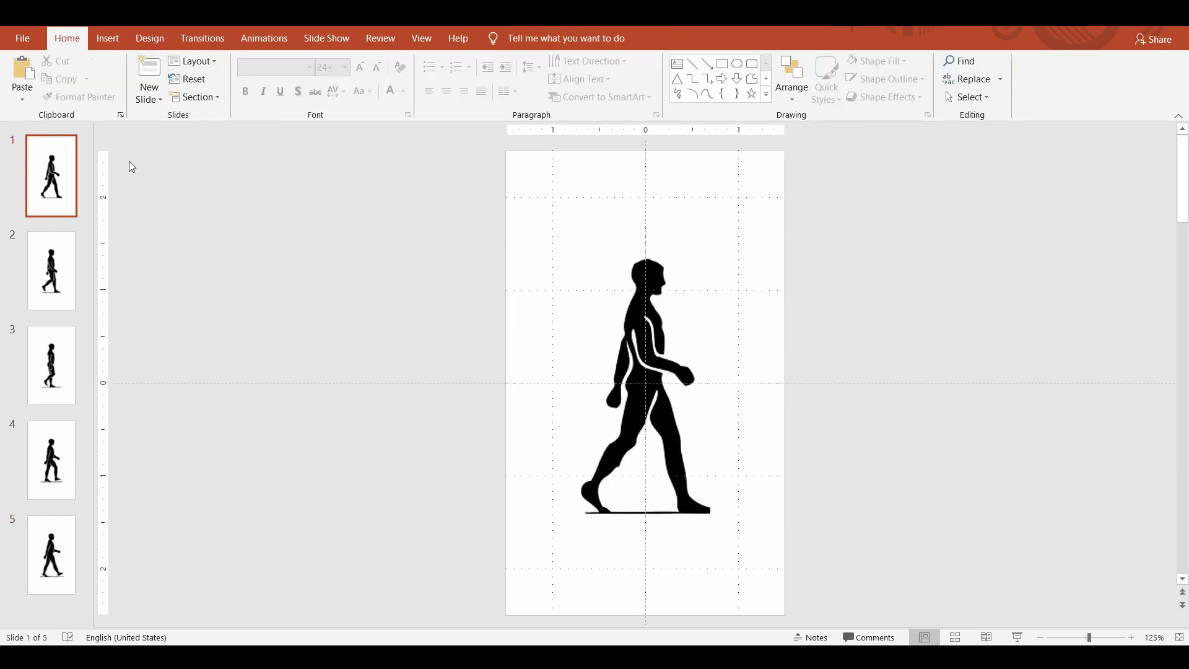
- Recolour the figure on slide 1 blue
{"action": "left_click", "coordinate": [641, 358]}
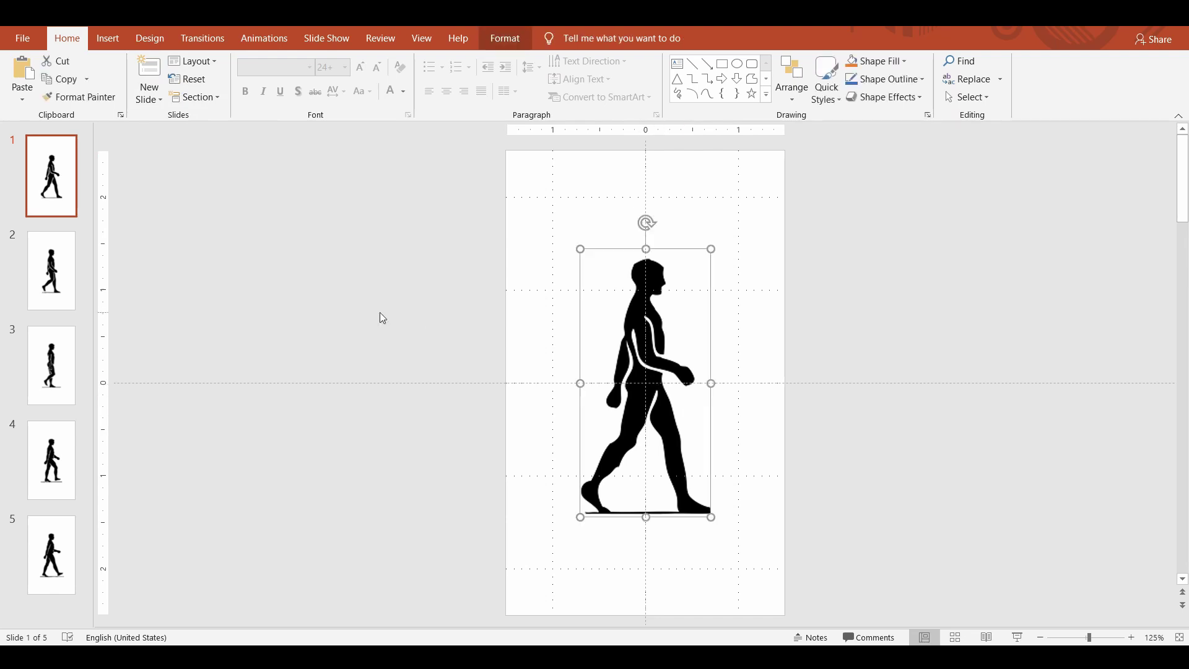
{"action": "left_click", "coordinate": [376, 315]}
{"action": "left_click", "coordinate": [678, 347]}
{"action": "left_click", "coordinate": [501, 38]}
{"action": "left_click", "coordinate": [129, 93]}
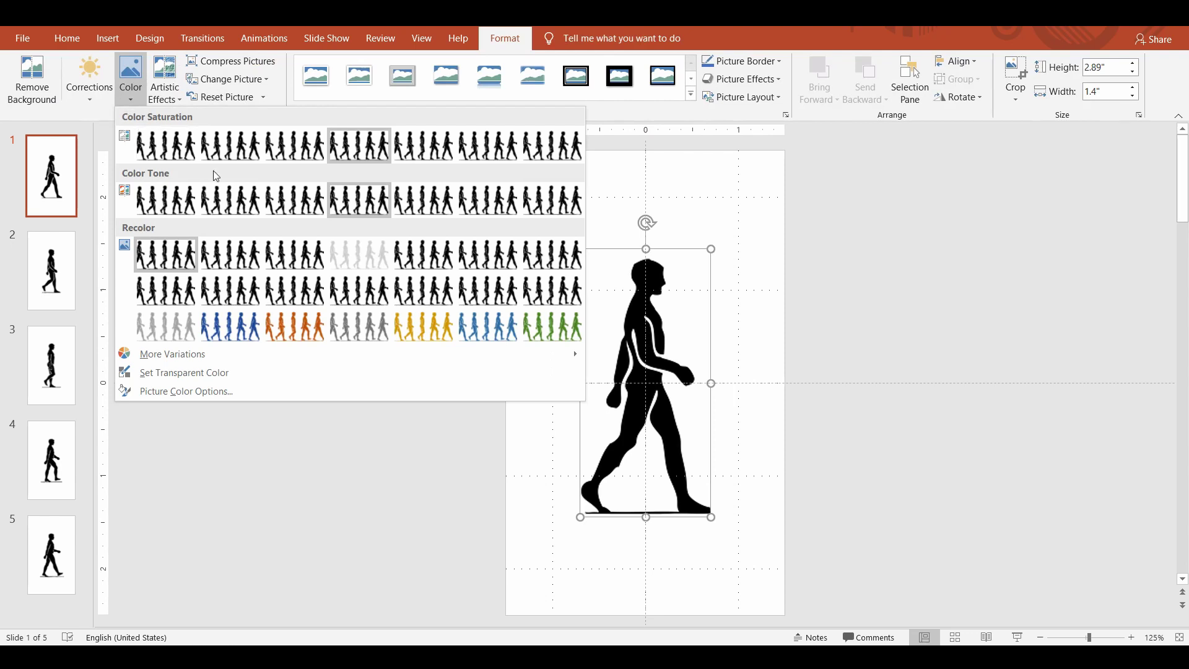
{"action": "left_click", "coordinate": [227, 328]}
- Recolour slide 2's figure orange and slide 3's figure grey
{"action": "left_click", "coordinate": [52, 271]}
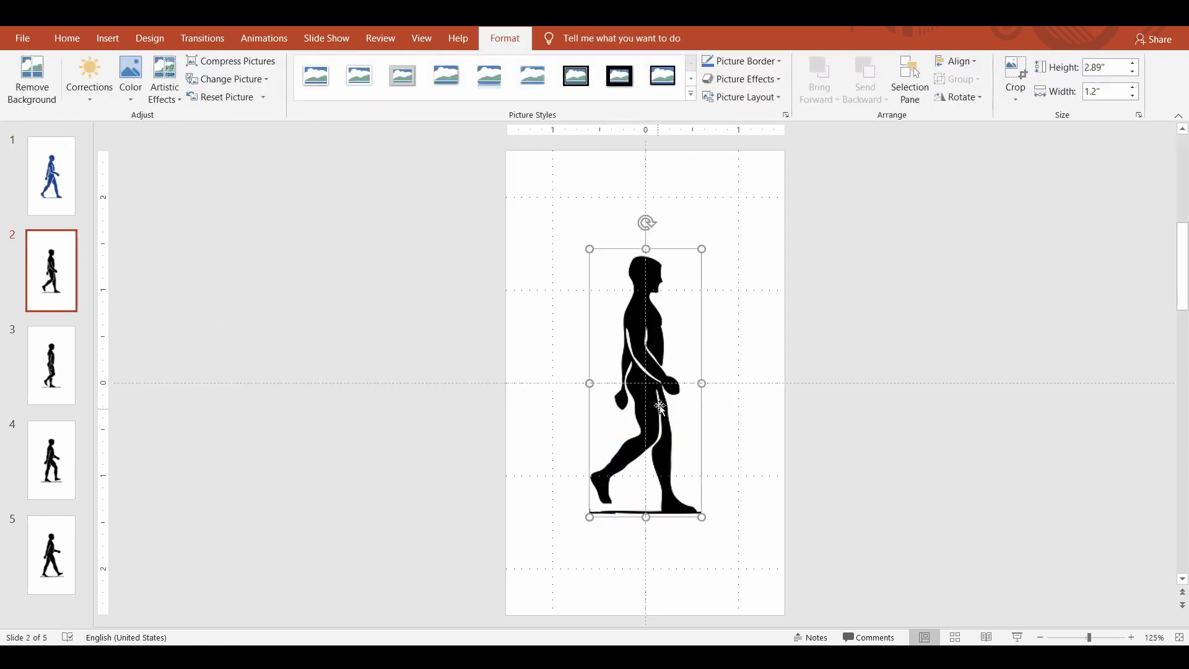
{"action": "left_click", "coordinate": [131, 81]}
{"action": "left_click", "coordinate": [273, 329]}
{"action": "left_click", "coordinate": [52, 365]}
{"action": "left_click", "coordinate": [646, 372]}
{"action": "left_click", "coordinate": [130, 81]}
{"action": "left_click", "coordinate": [361, 332]}
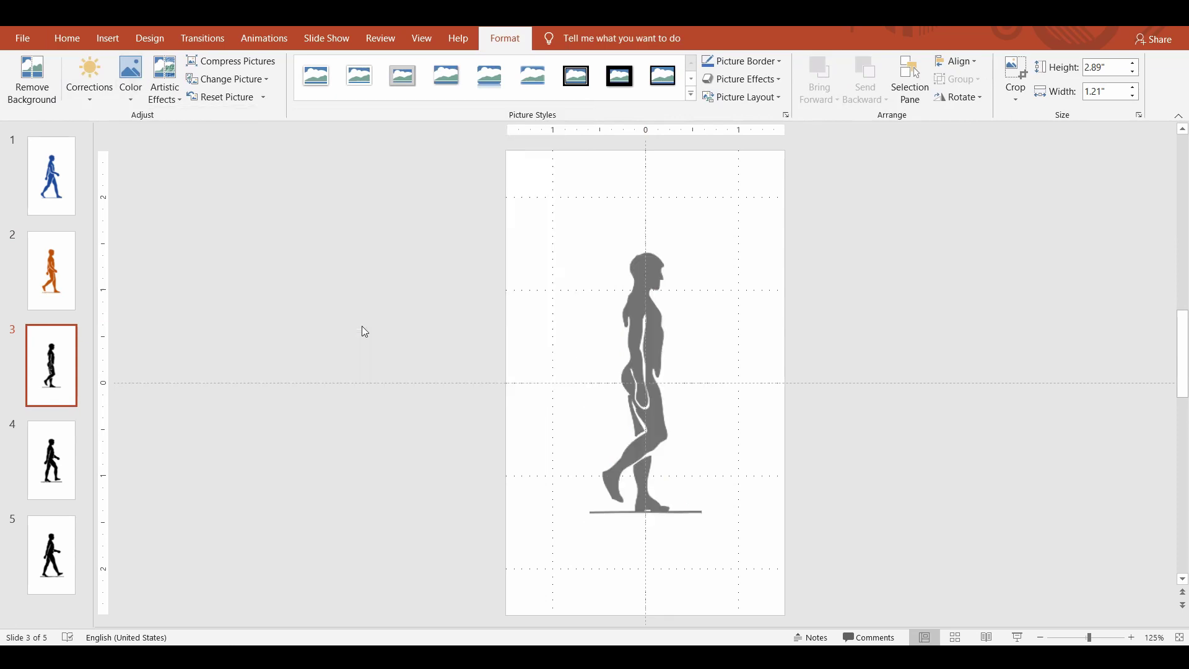
- Recolour the figure on slide 4 yellow
{"action": "left_click", "coordinate": [52, 461]}
{"action": "left_click", "coordinate": [592, 364]}
{"action": "left_click", "coordinate": [506, 38]}
{"action": "left_click", "coordinate": [131, 81]}
{"action": "left_click", "coordinate": [429, 328]}
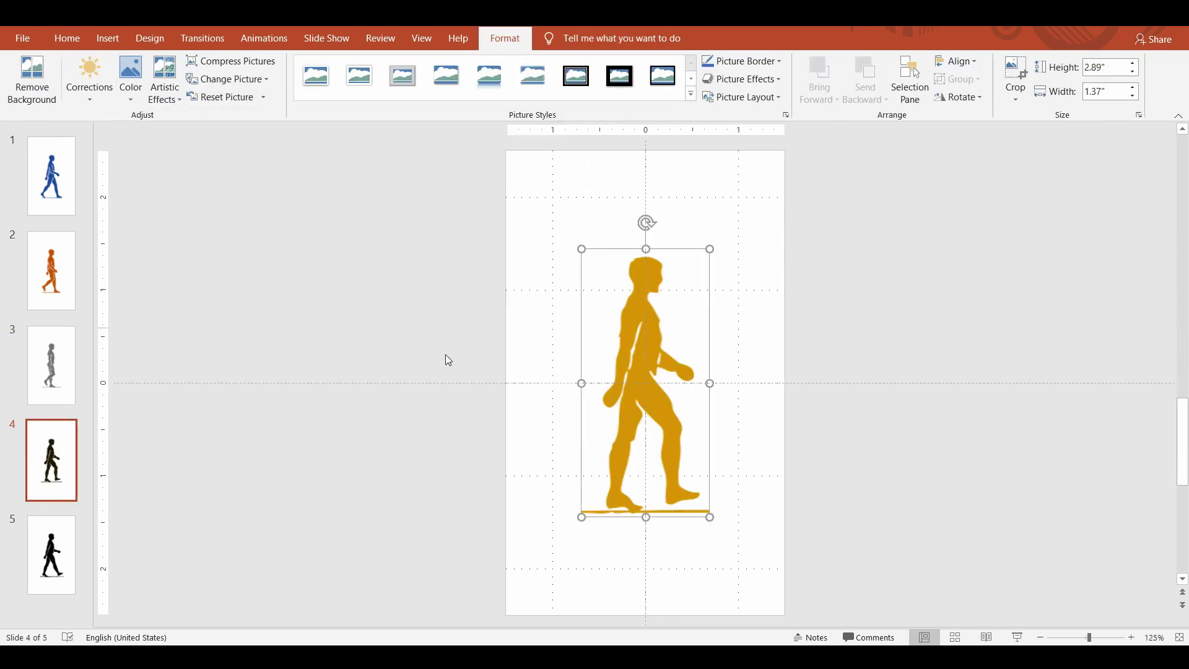
- Recolour slide 5's figure green and go to the File Export page
{"action": "left_click", "coordinate": [52, 555]}
{"action": "left_click", "coordinate": [647, 371]}
{"action": "left_click", "coordinate": [506, 38]}
{"action": "left_click", "coordinate": [130, 81]}
{"action": "left_click", "coordinate": [541, 335]}
{"action": "left_click", "coordinate": [260, 375]}
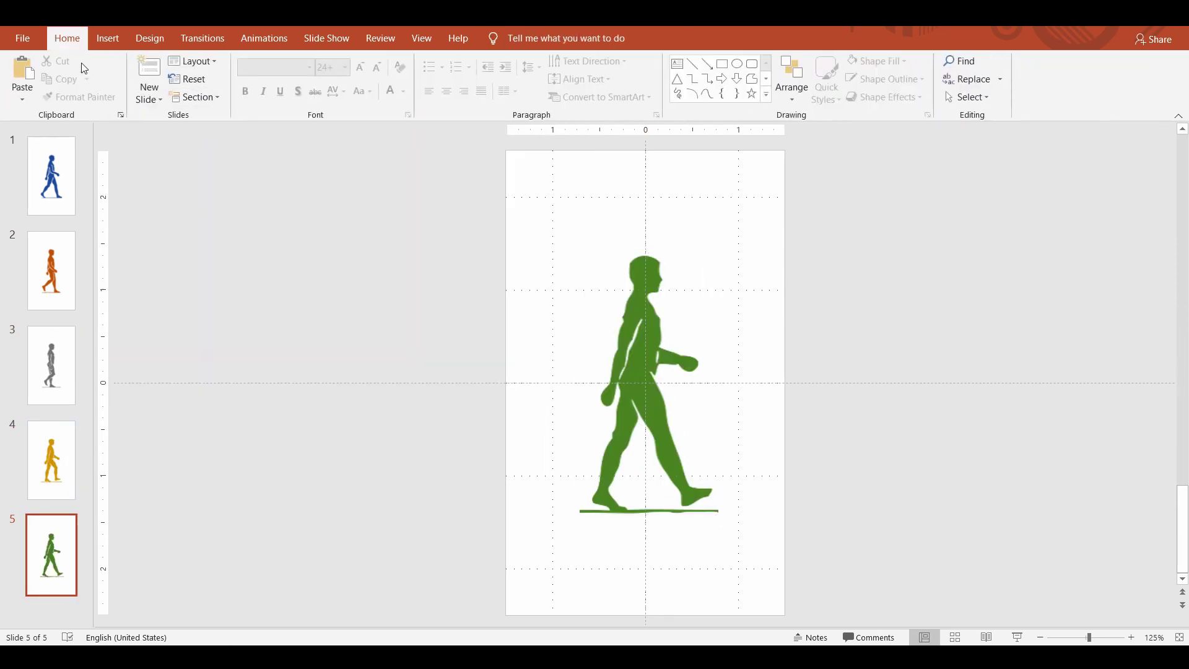
{"action": "left_click", "coordinate": [22, 38]}
{"action": "left_click", "coordinate": [53, 370]}
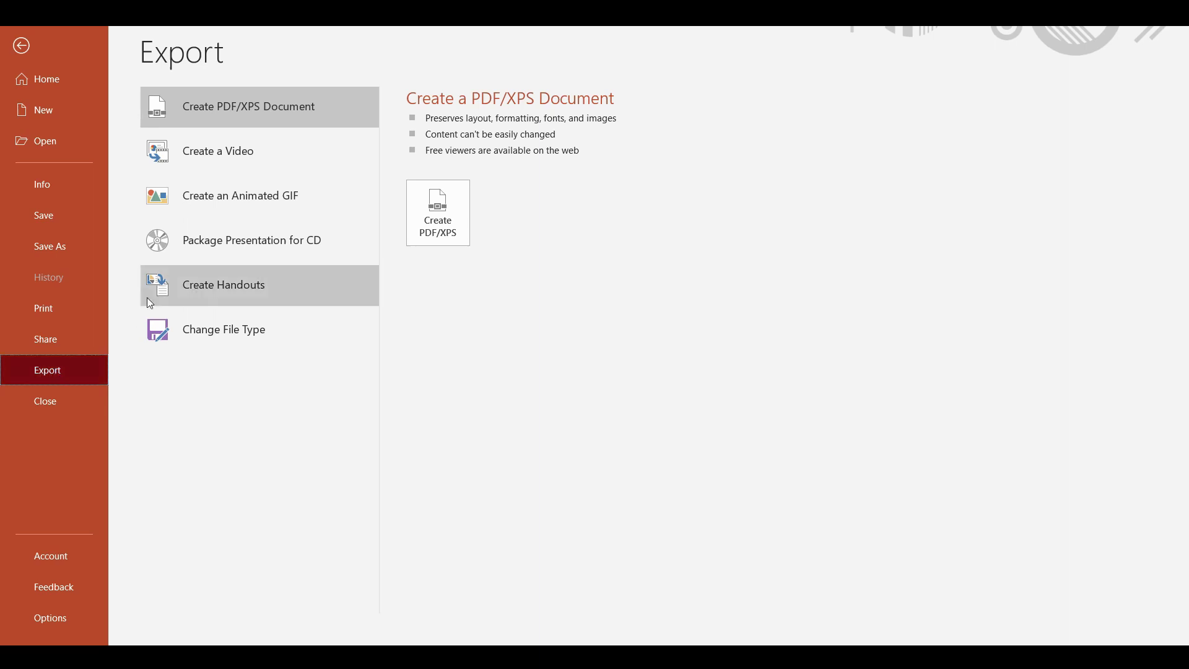
- Choose Create an Animated GIF at Medium quality and edit seconds per slide to 00.05
{"action": "left_click", "coordinate": [220, 202]}
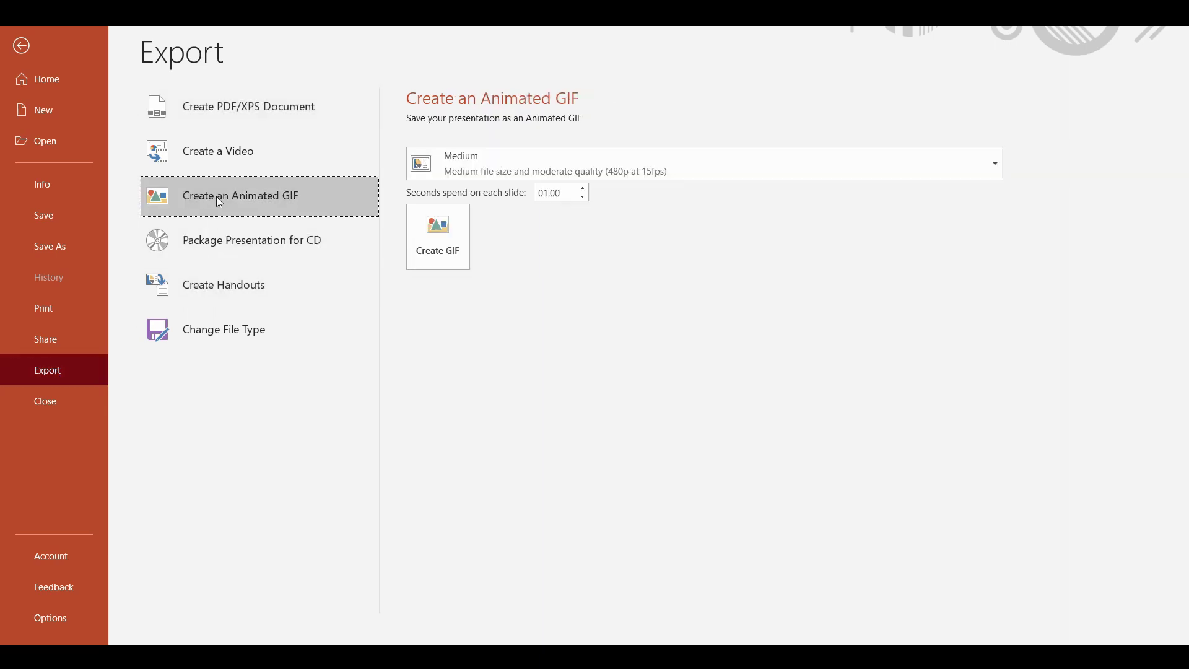
{"action": "left_click", "coordinate": [658, 178]}
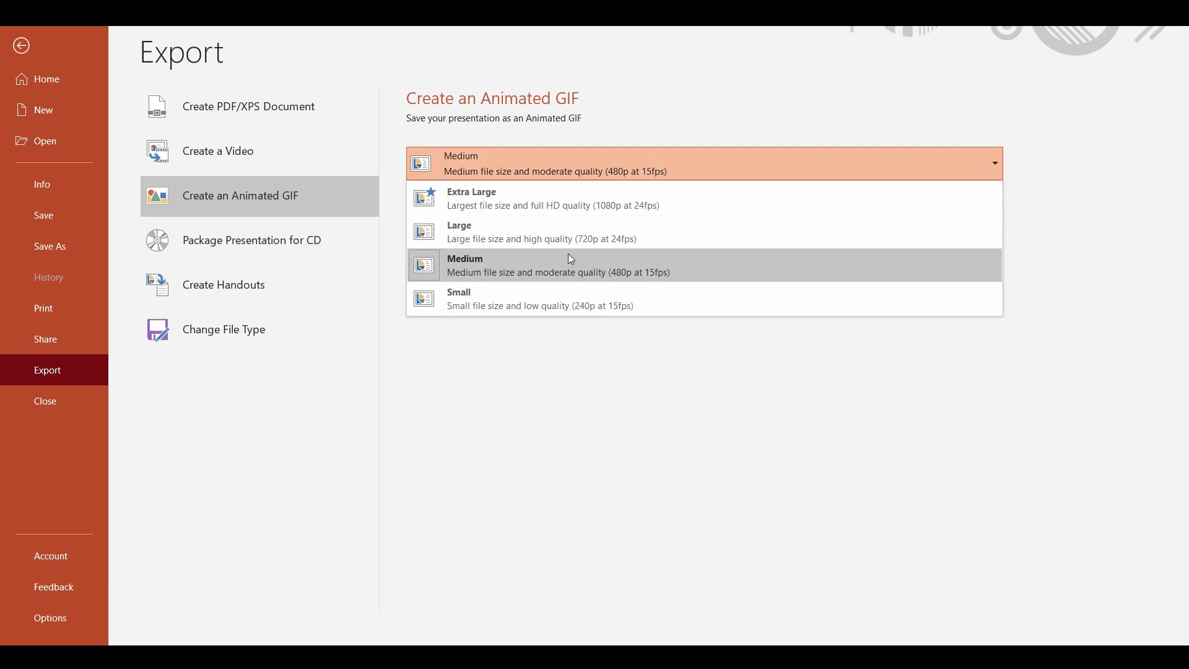
{"action": "left_click", "coordinate": [572, 272]}
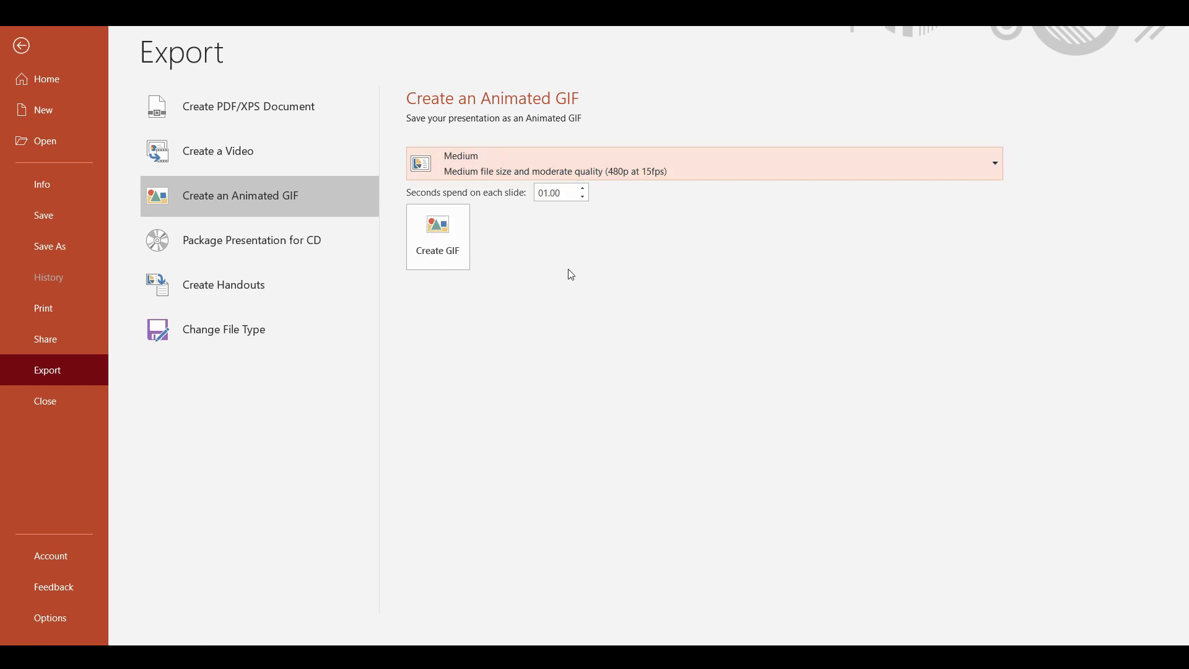
{"action": "double_click", "coordinate": [573, 193]}
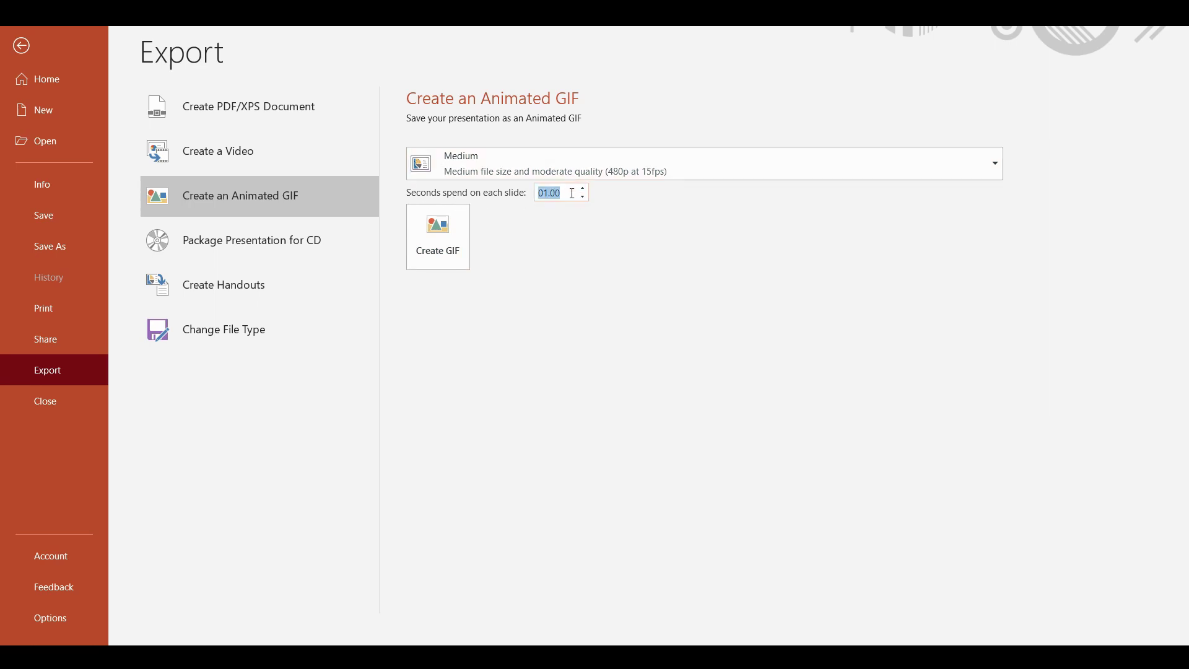
{"action": "key", "text": "Home"}
- Save the GIF as Walking_Colorful and find it in the 22 Man Walking Gif folder
{"action": "left_click", "coordinate": [456, 239]}
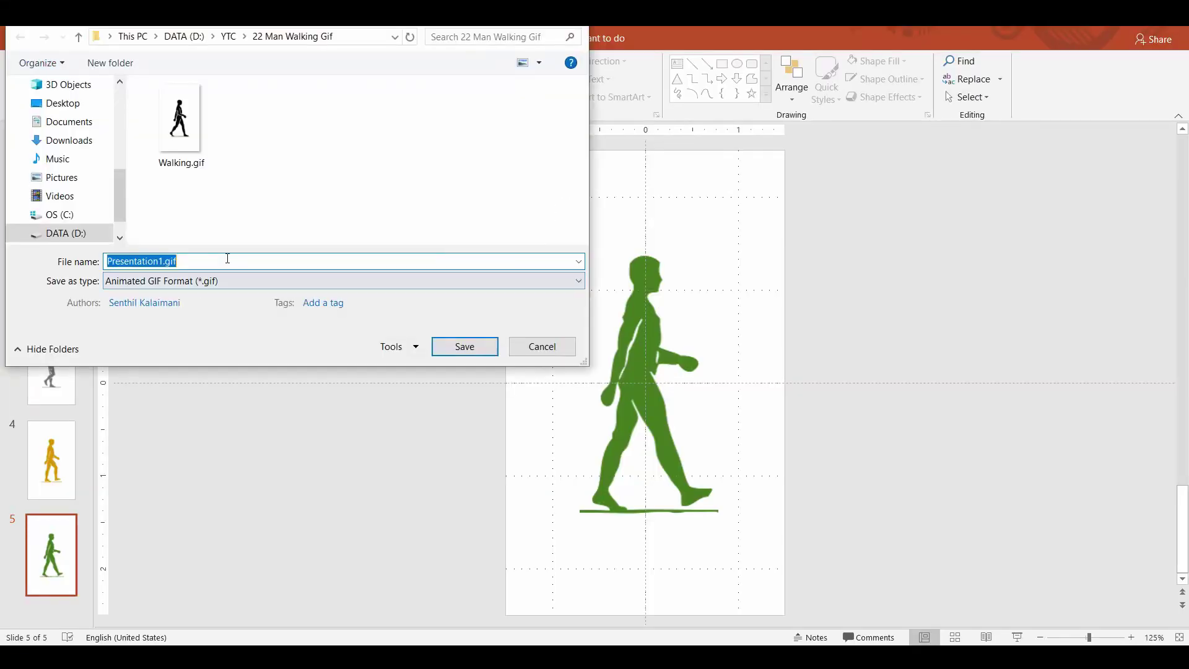
{"action": "type", "text": "Walki"}
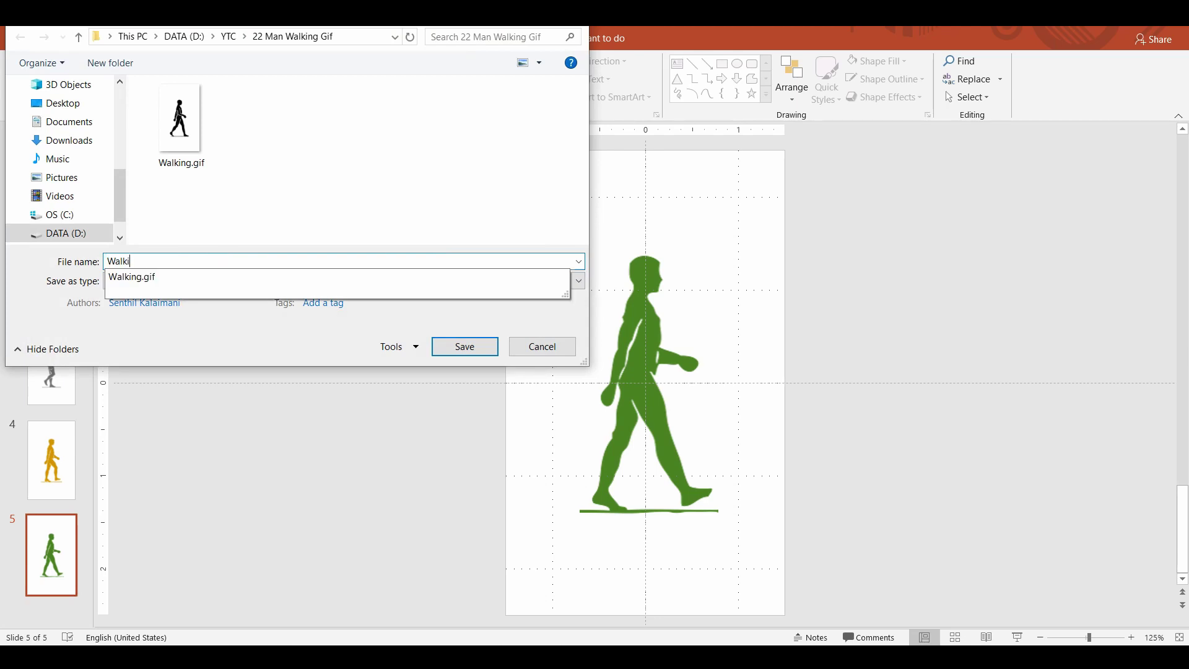
{"action": "type", "text": "ng_Colorful"}
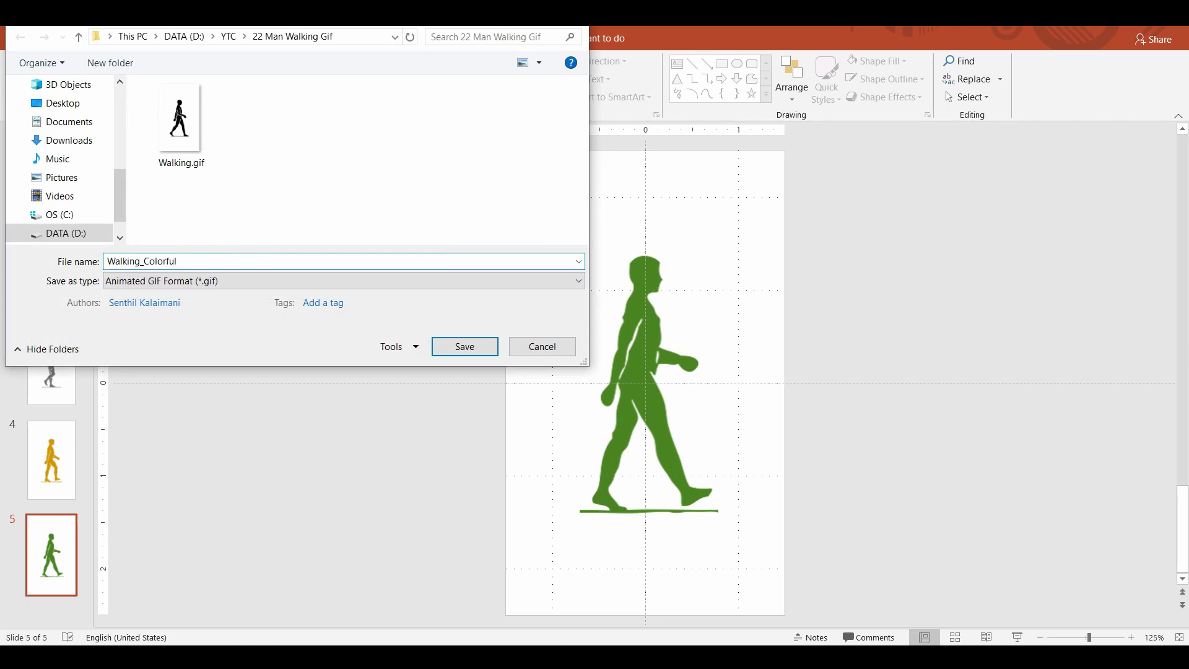
{"action": "key", "text": "Return"}
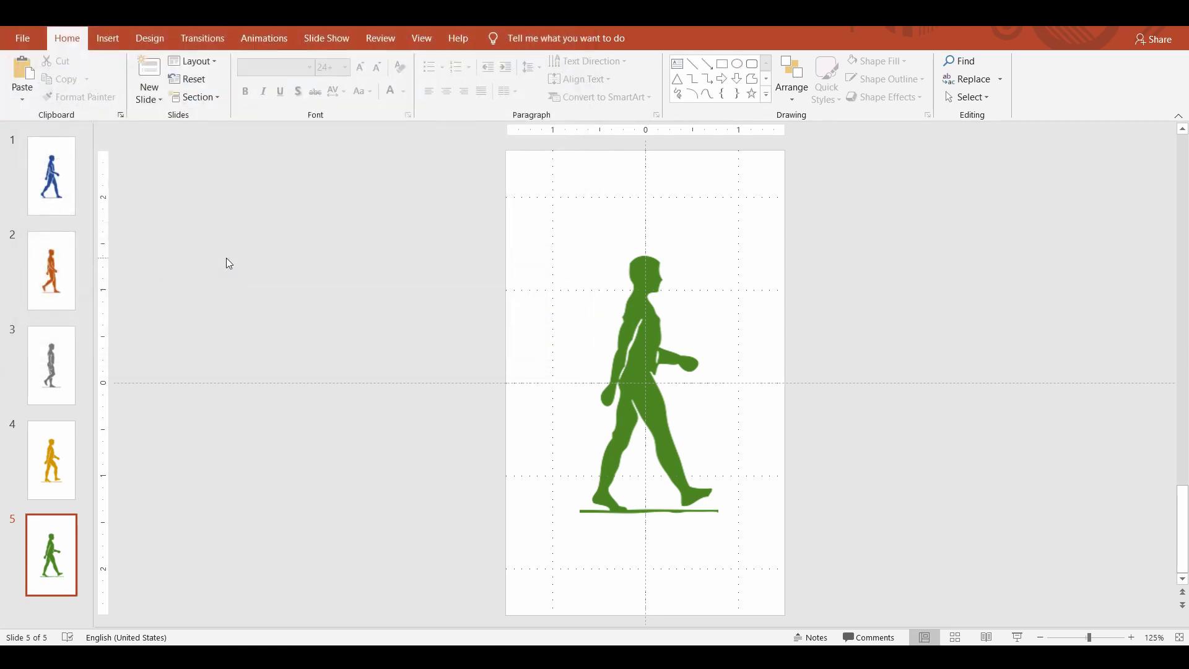
{"action": "mouse_move", "coordinate": [122, 641]}
{"action": "left_click", "coordinate": [225, 589]}
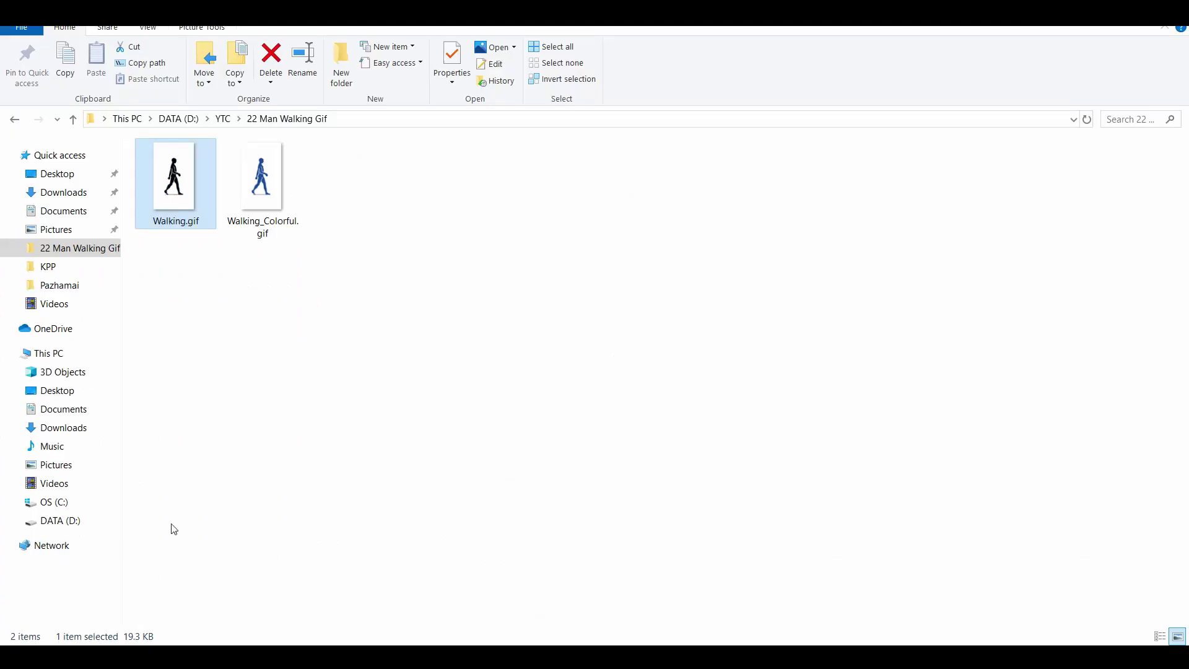
{"action": "right_click", "coordinate": [269, 189]}
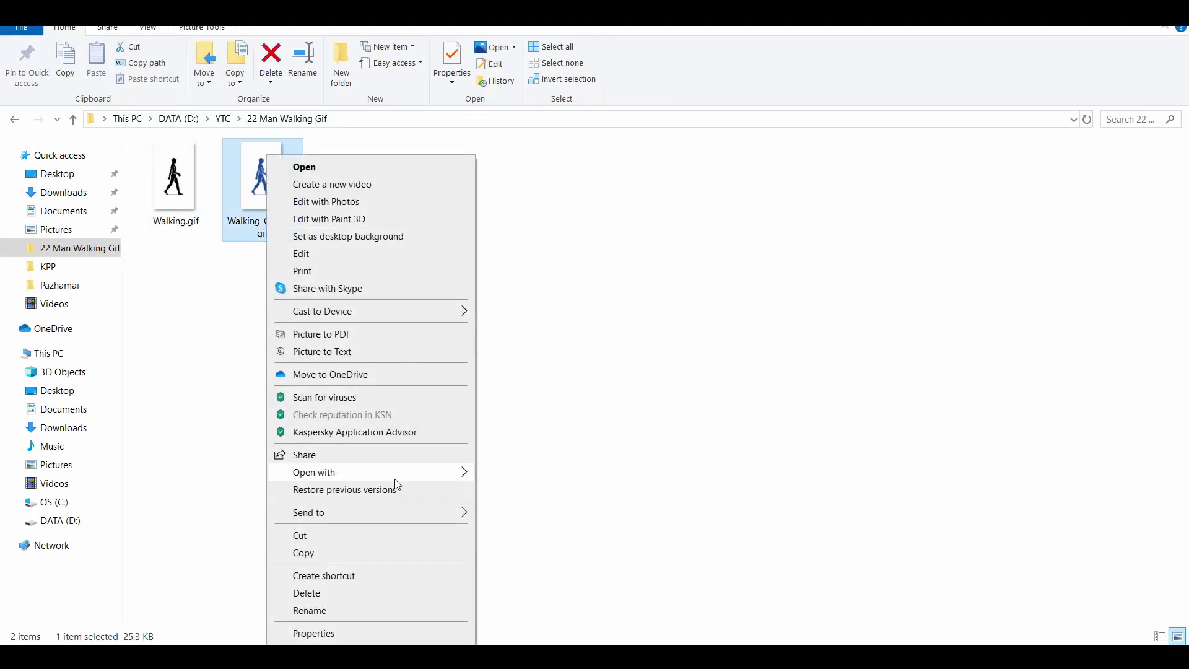